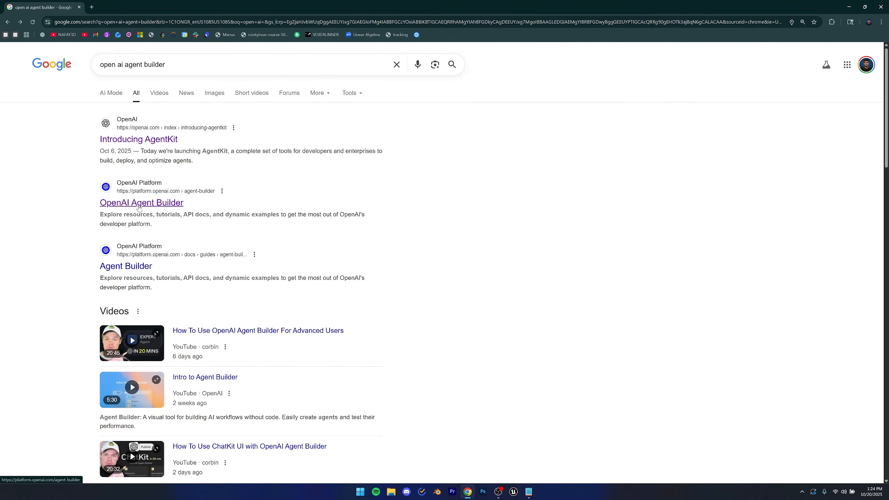
Open the OpenAI Agent Builder page from the search results and start logging in.
left_click(139, 207)
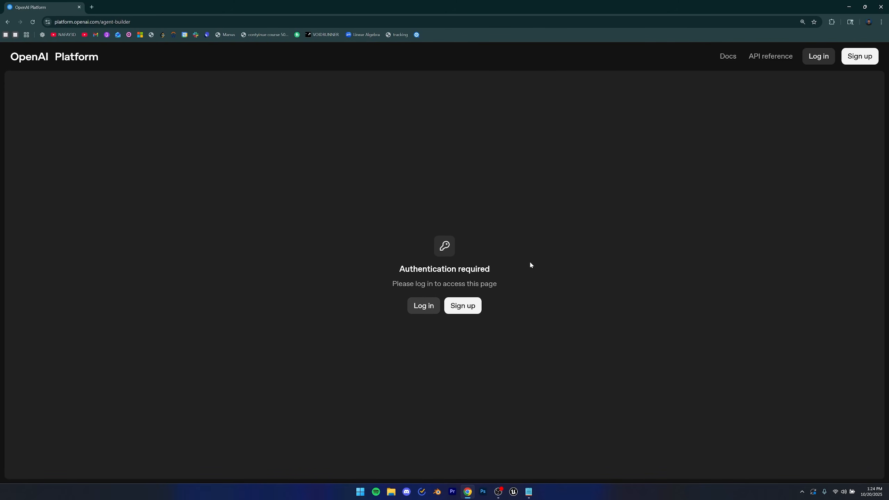
left_click(424, 306)
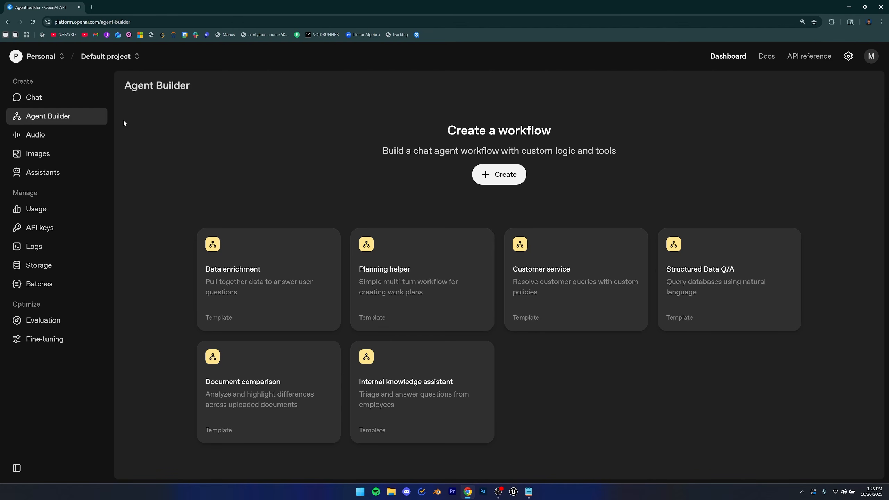
Start creating a workflow and proceed to finish the account's billing setup.
left_click(507, 174)
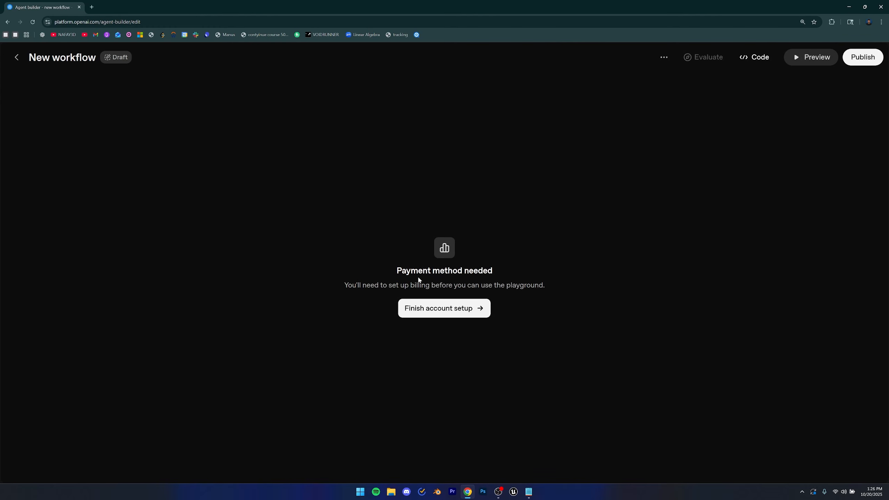
left_click_drag(378, 267, 506, 275)
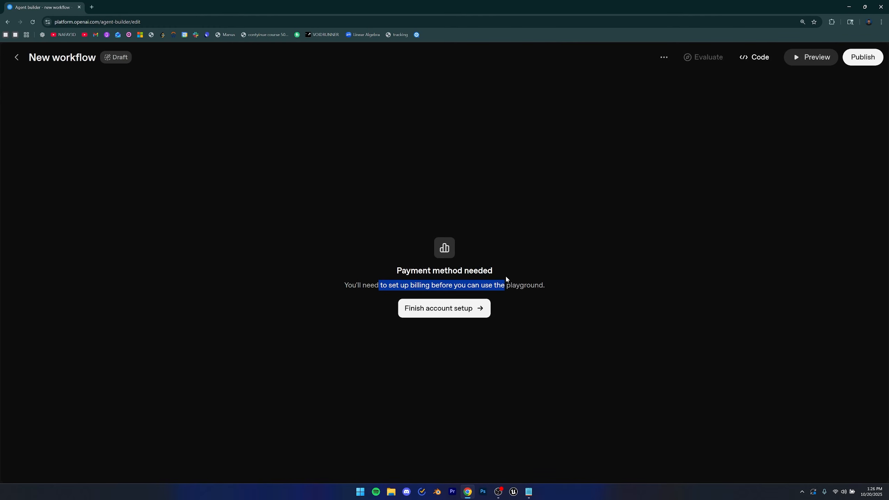
left_click(446, 312)
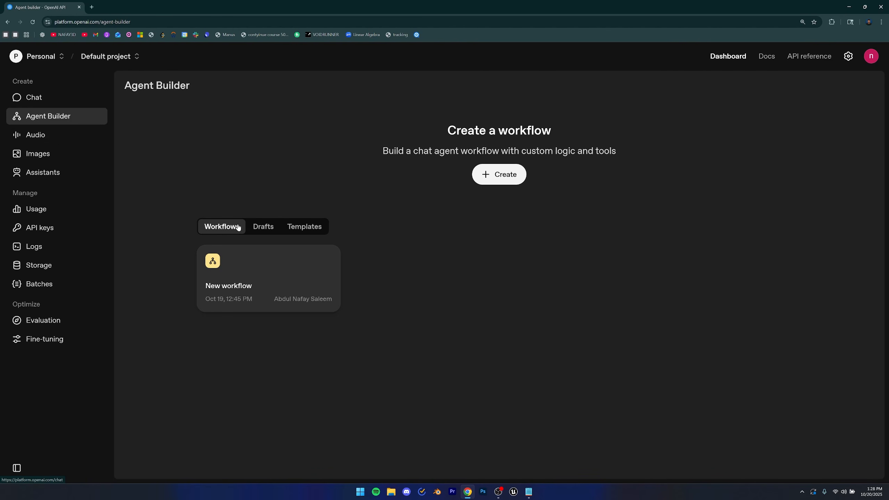
Create a new workflow and select its agent node to open the agent's settings.
left_click(496, 173)
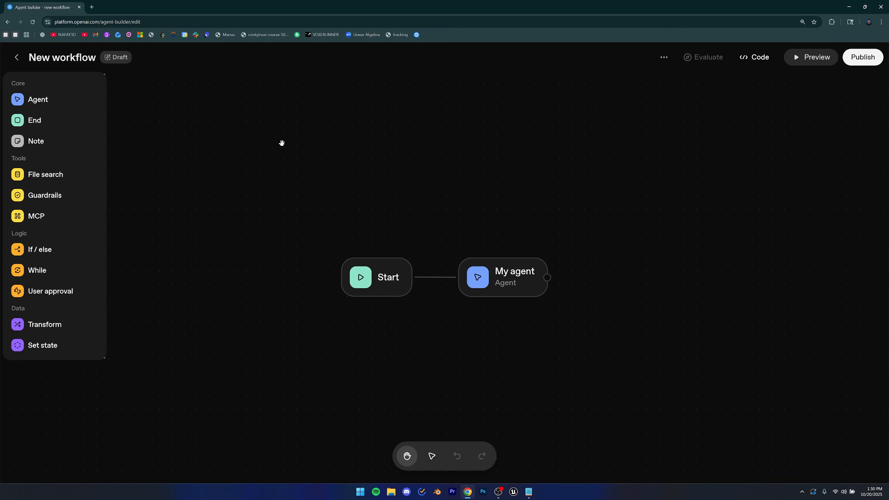
left_click(392, 289)
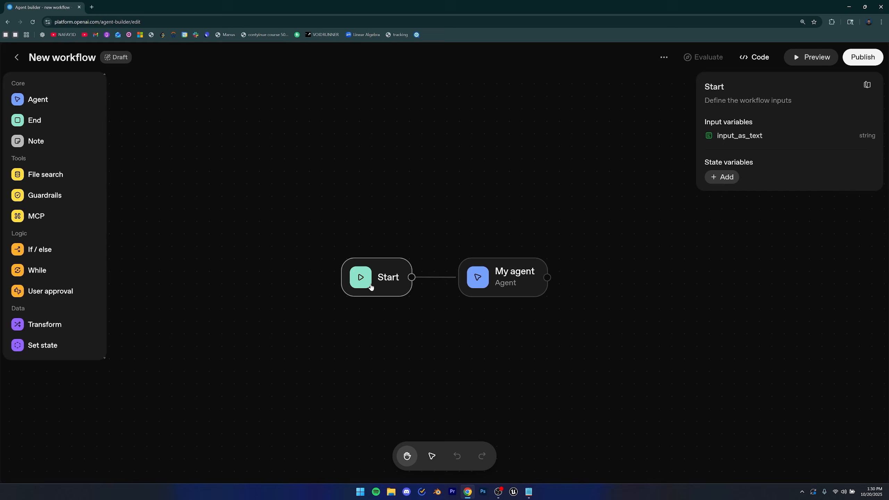
left_click(378, 311)
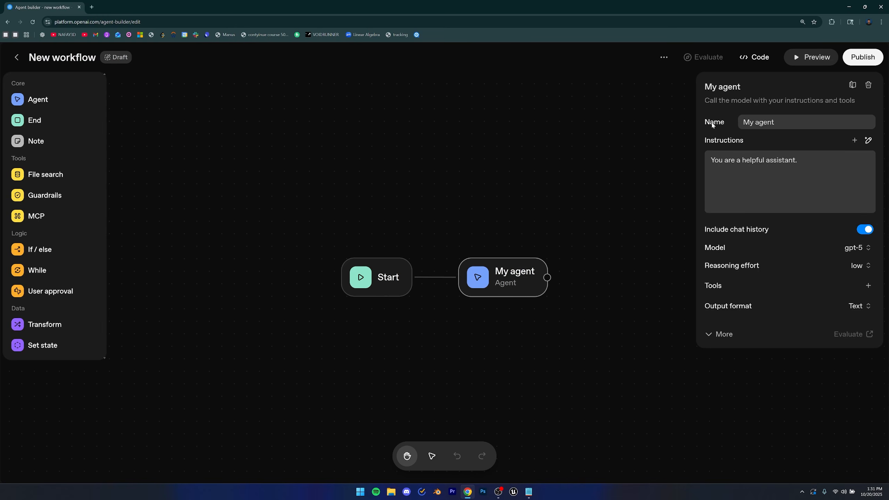
Review the agent's instructions, chat history option and the list of available models.
left_click_drag(805, 164, 707, 163)
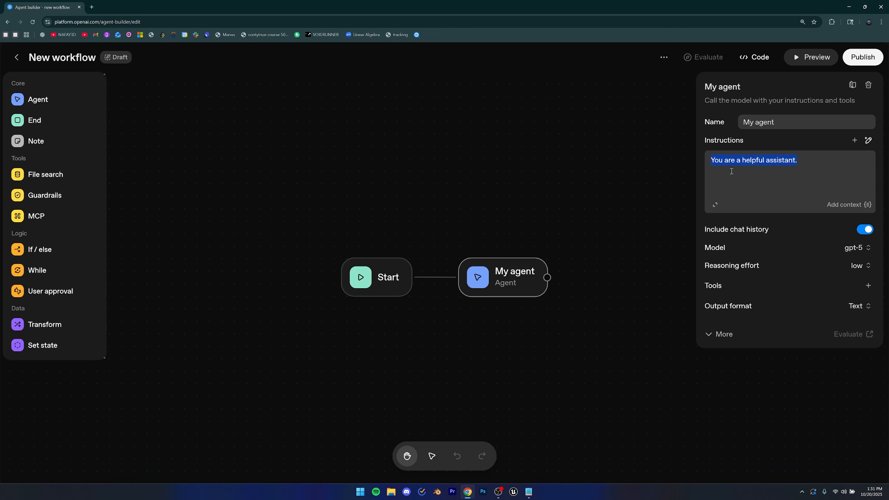
left_click(738, 181)
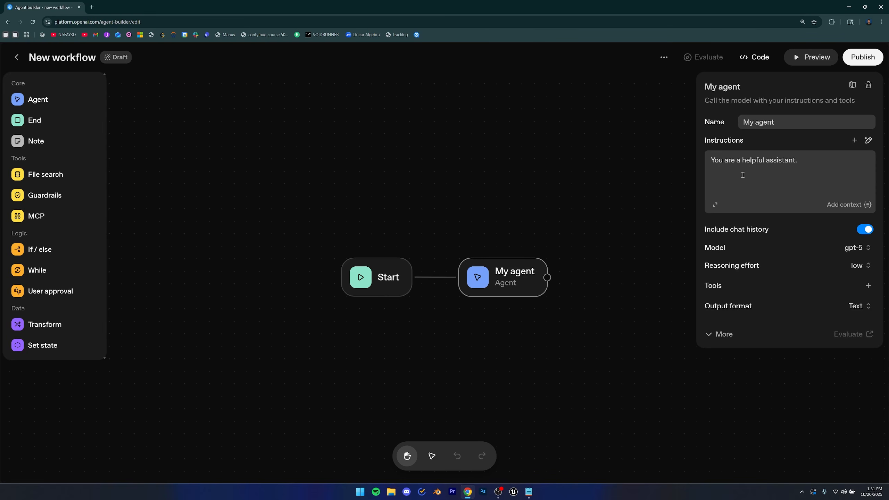
left_click_drag(714, 230, 774, 237)
left_click(781, 231)
left_click(858, 247)
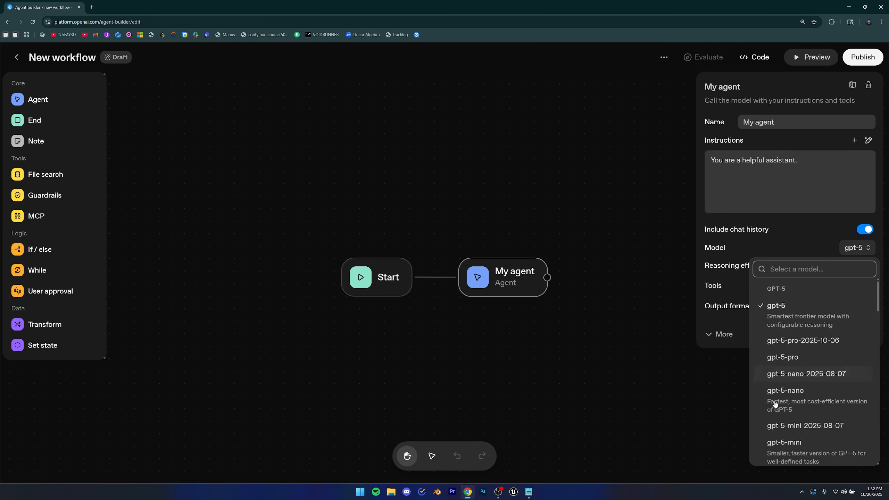
scroll(788, 374, "down", 3)
scroll(788, 374, "down", 5)
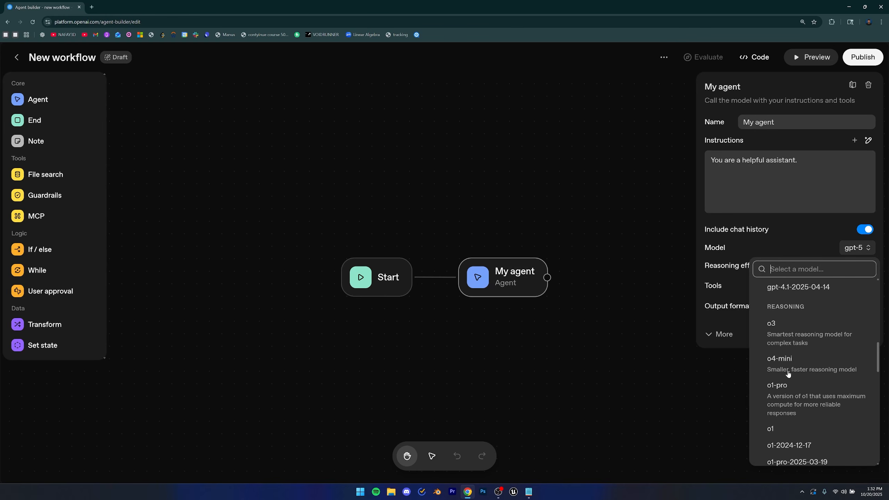
scroll(788, 373, "down", 3)
left_click(770, 240)
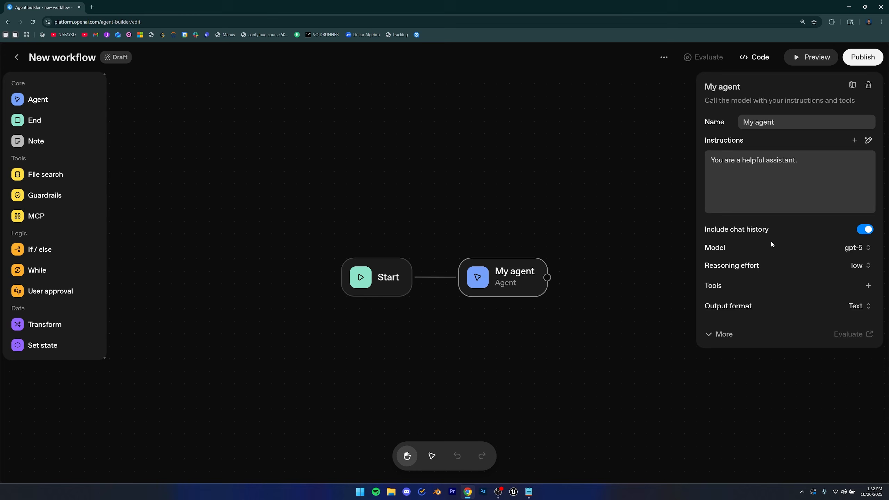
Search the web in a new tab for open ai model pricing.
left_click(91, 8)
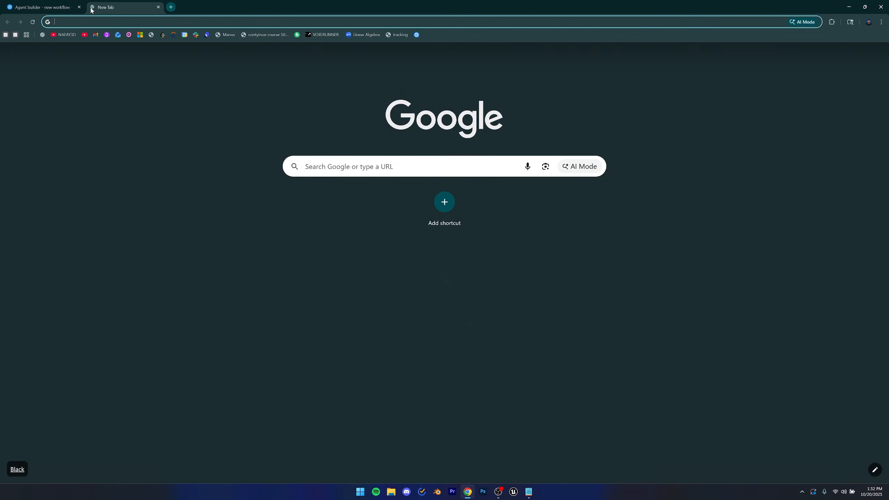
type("opena a")
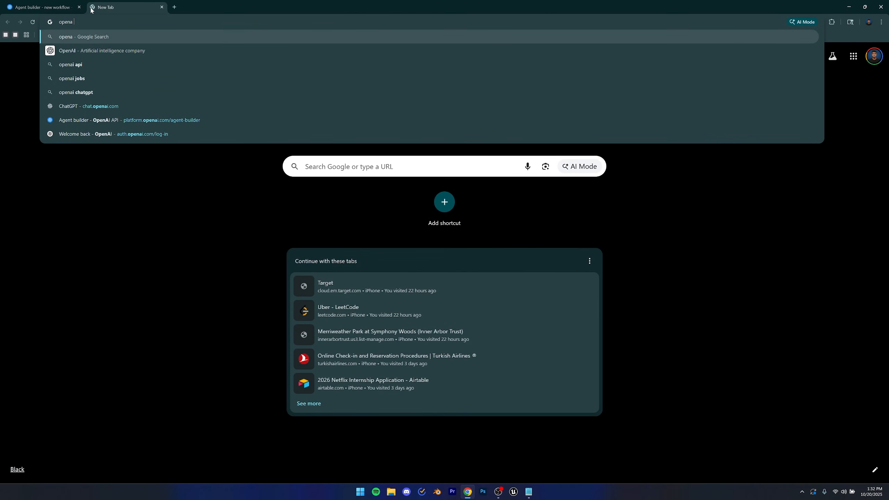
key("BackSpace")
key("BackSpace")
key("BackSpace")
type("ai")
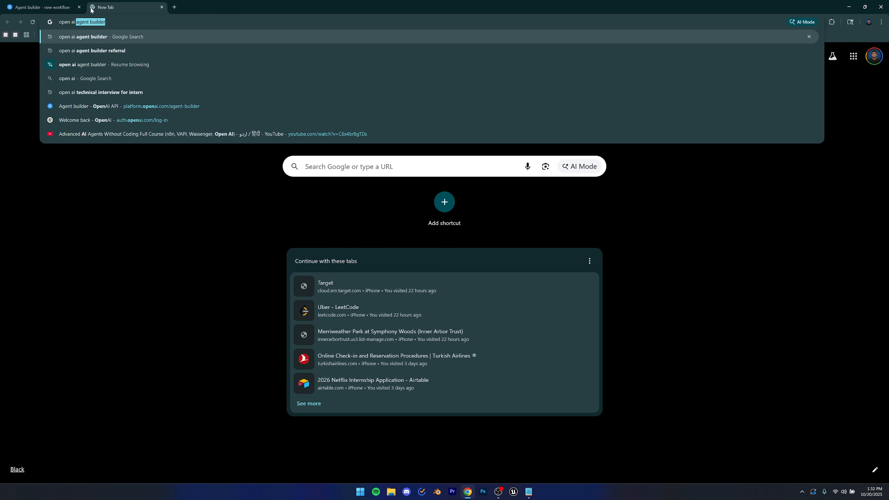
type(" model pricing")
key("Return")
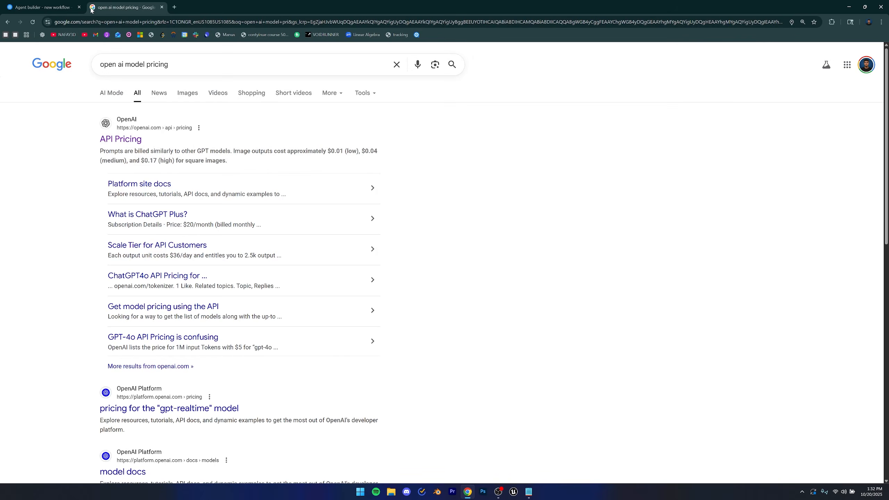
Open the OpenAI API Pricing page and compare the flagship and fine-tuning model prices.
left_click(122, 139)
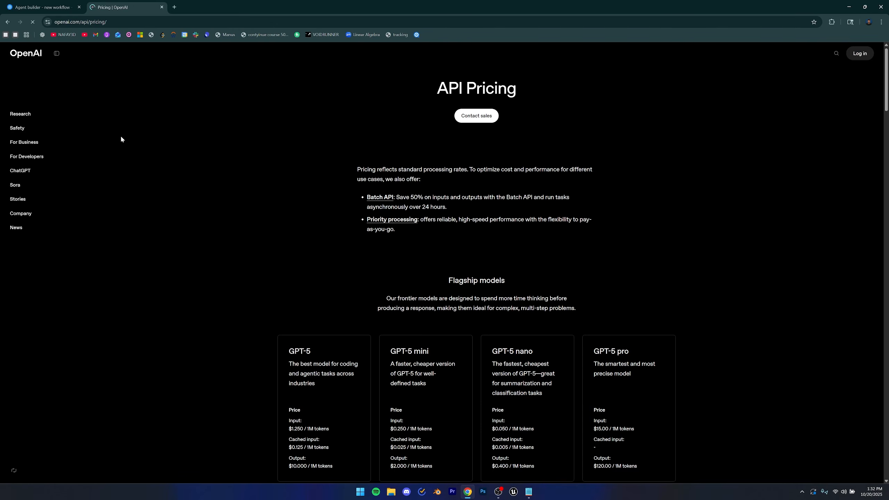
scroll(416, 253, "down", 2)
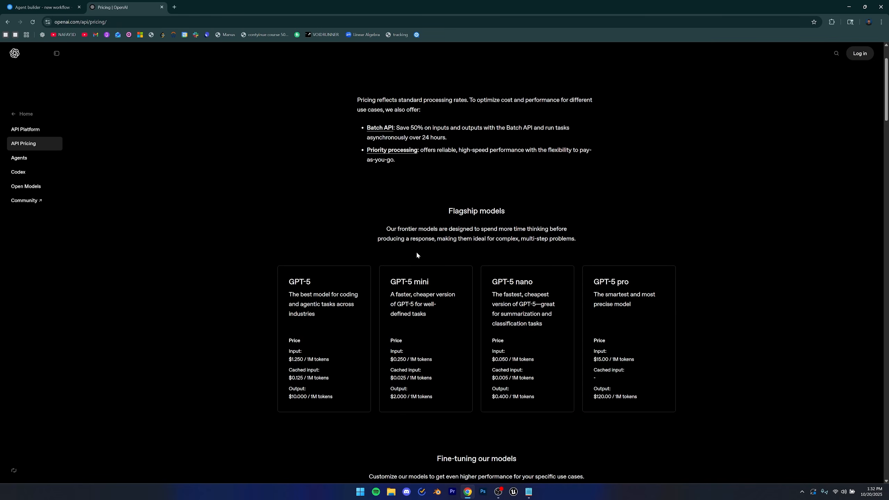
key("ctrl+Tab")
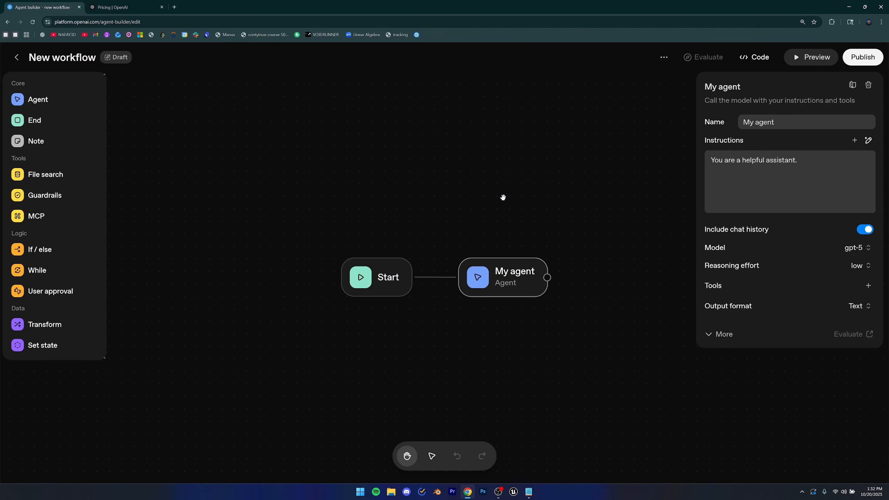
key("ctrl+Tab")
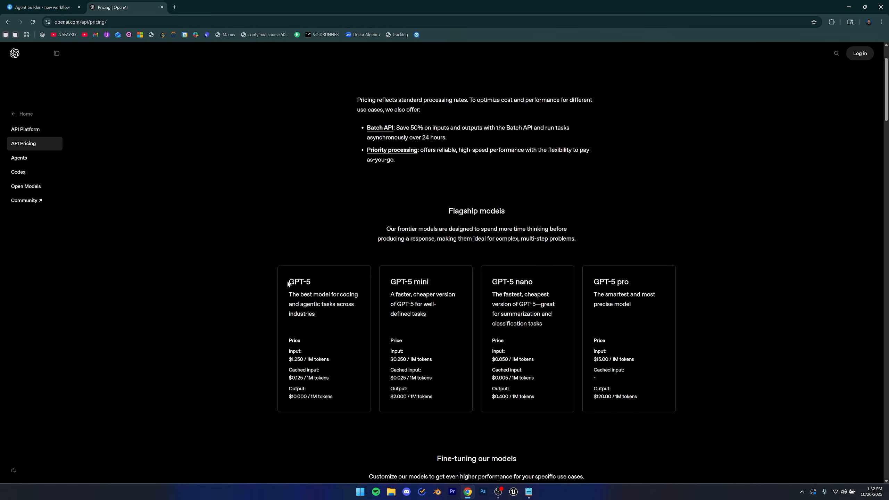
left_click_drag(289, 282, 314, 291)
left_click(331, 330)
scroll(329, 327, "down", 2)
left_click(298, 290)
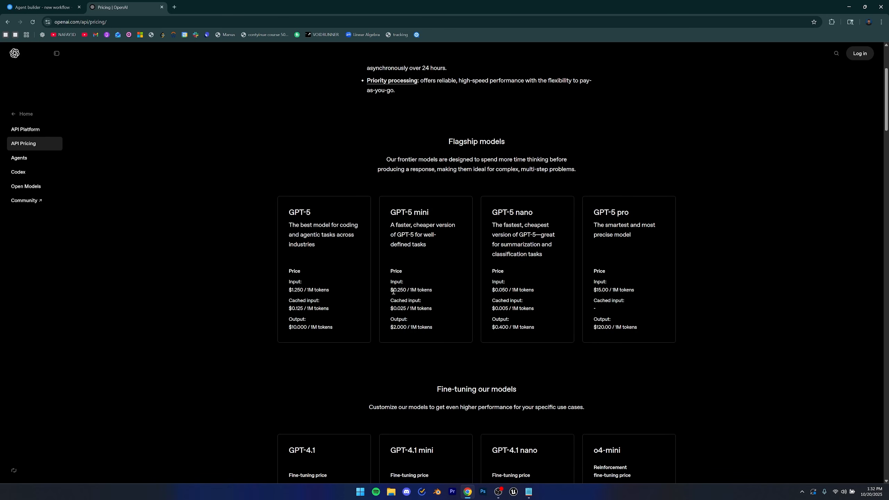
left_click_drag(393, 291, 405, 291)
left_click_drag(497, 291, 515, 290)
left_click(515, 290)
scroll(515, 290, "down", 8)
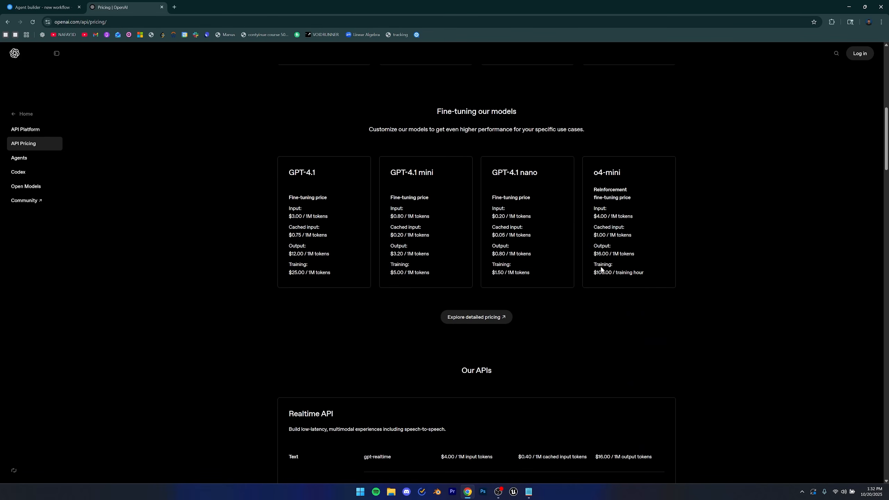
scroll(539, 299, "down", 5)
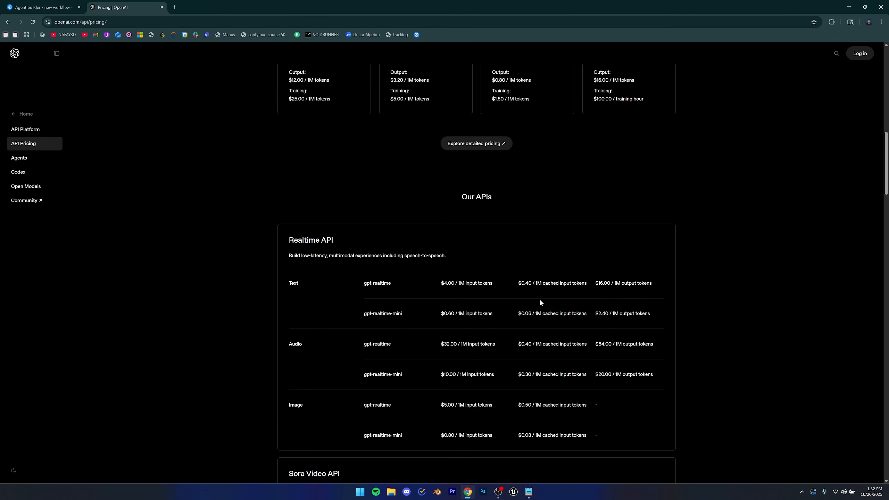
Return to the workflow and set the agent's model to gpt-4o-mini.
key("ctrl+Tab")
left_click(857, 248)
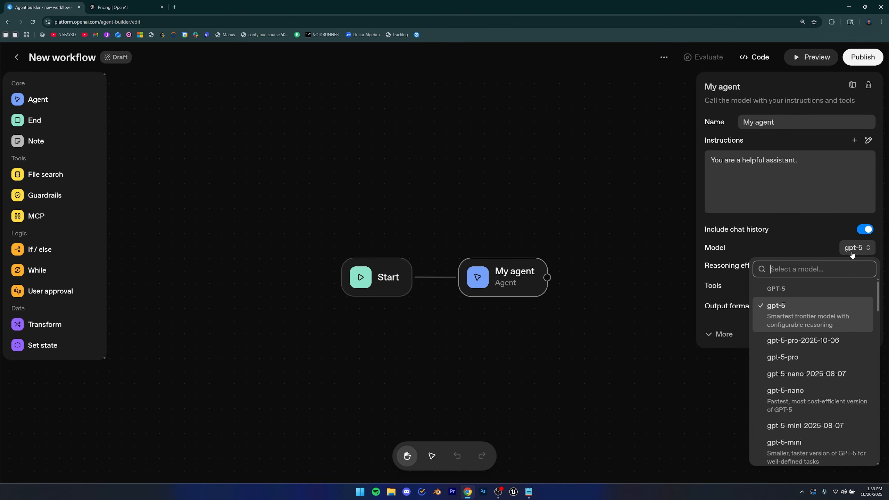
type("40")
key("BackSpace")
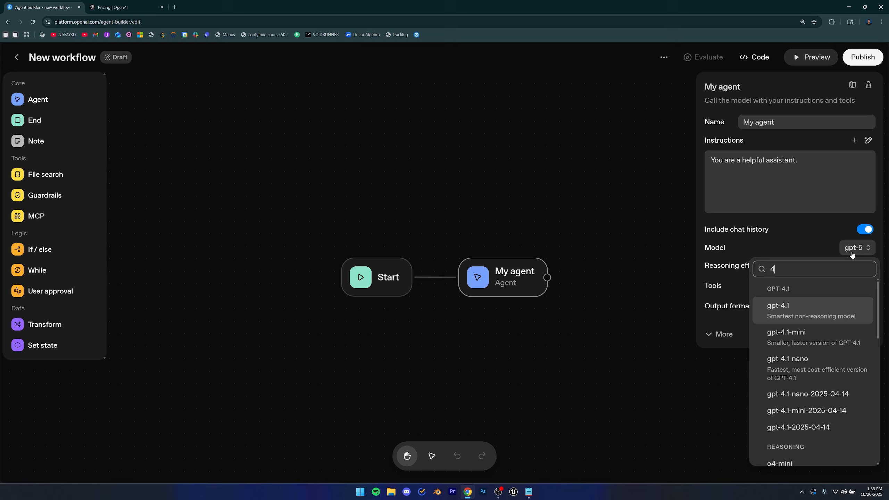
type("o mi")
key("BackSpace")
key("BackSpace")
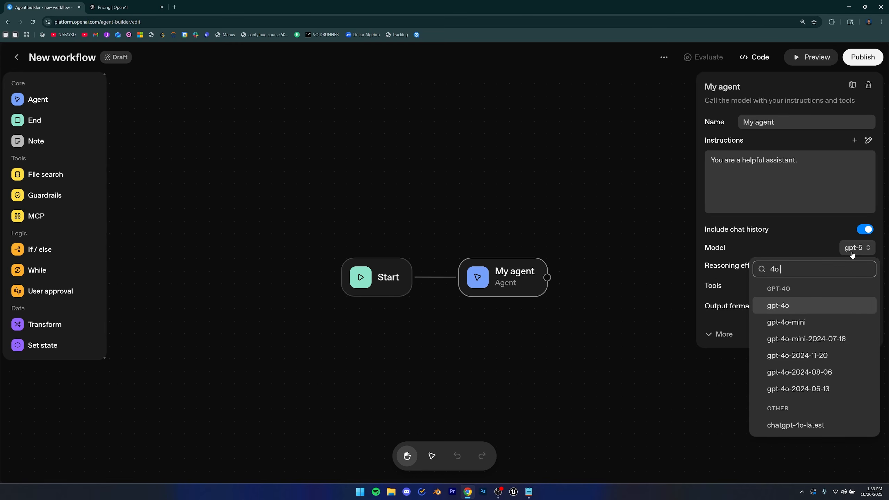
left_click(788, 321)
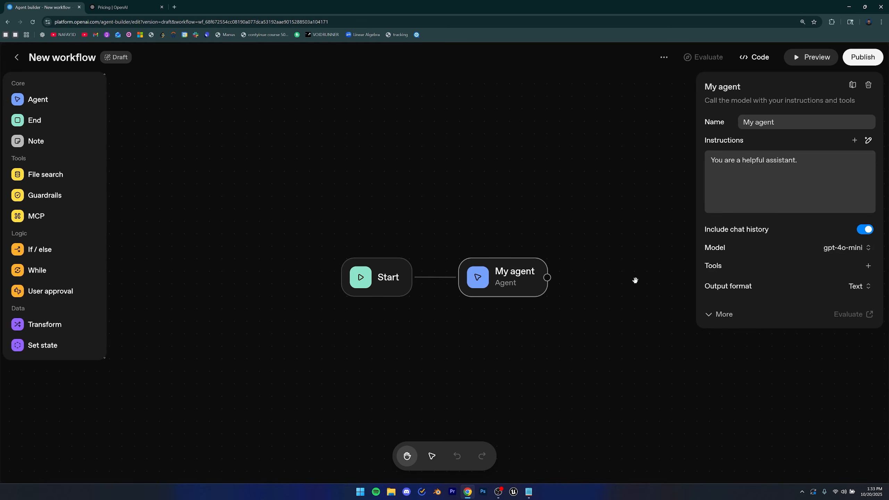
Open the agent's tool options and close them without adding a tool.
left_click(712, 268)
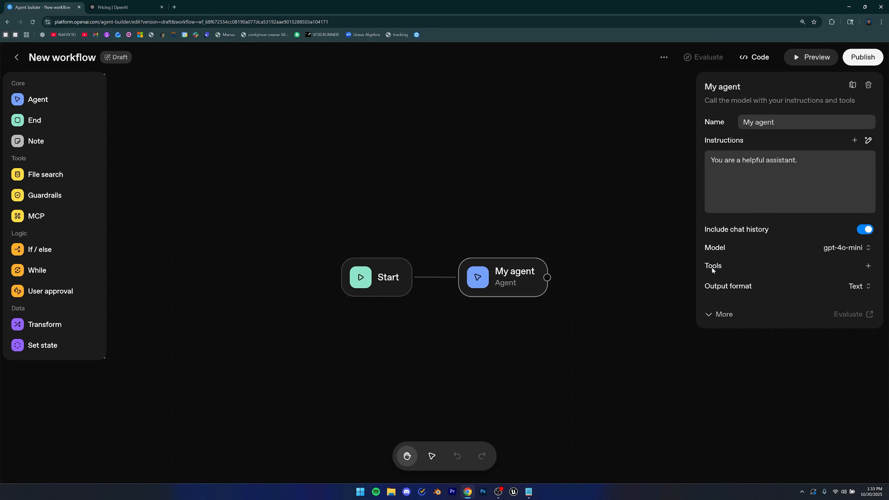
left_click(863, 267)
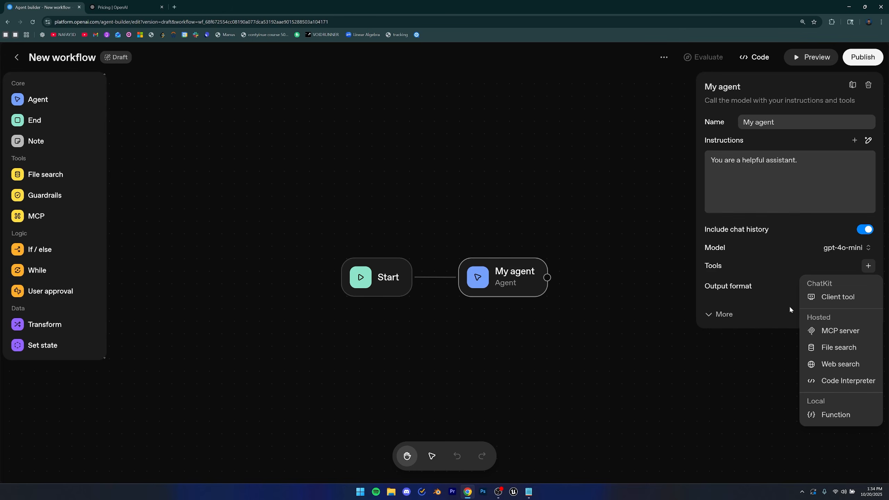
left_click(773, 275)
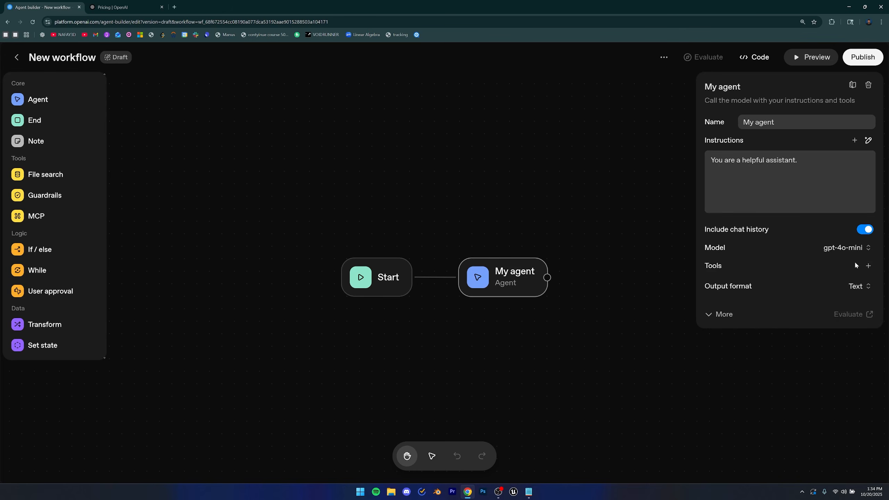
Review the output format choices and the expanded model parameters and advanced settings.
left_click(859, 286)
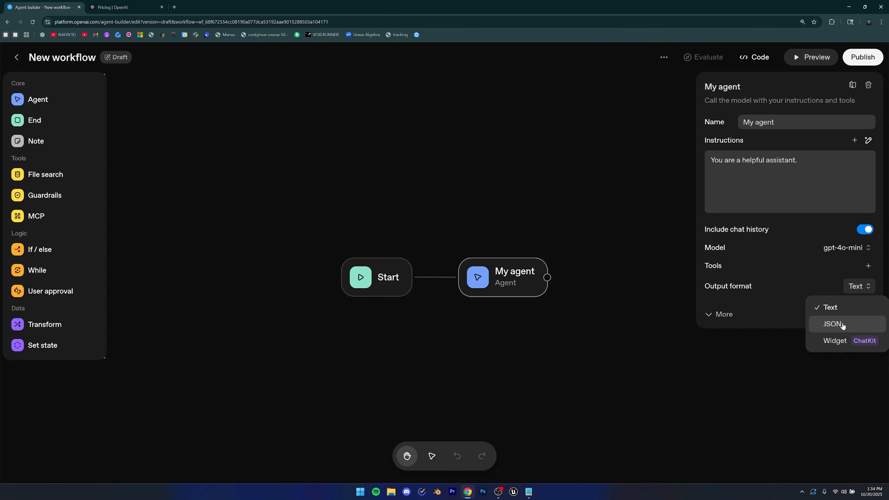
left_click(723, 314)
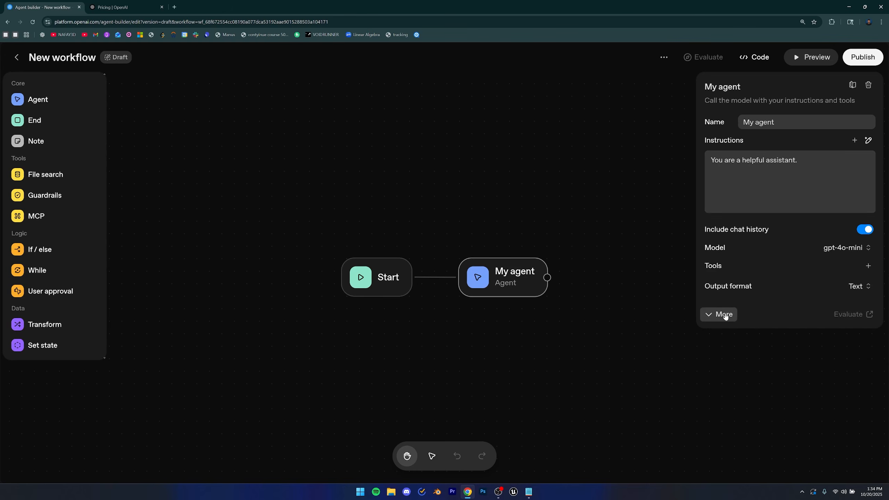
left_click(723, 314)
scroll(717, 284, "down", 2)
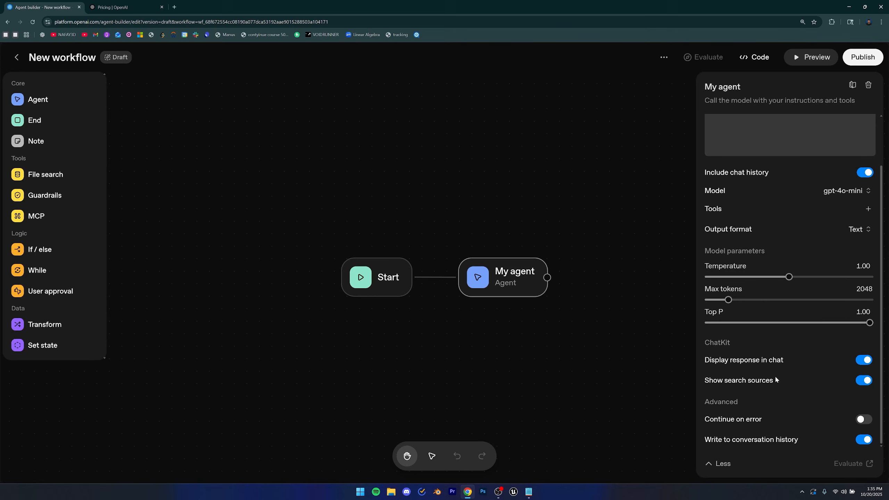
left_click(721, 464)
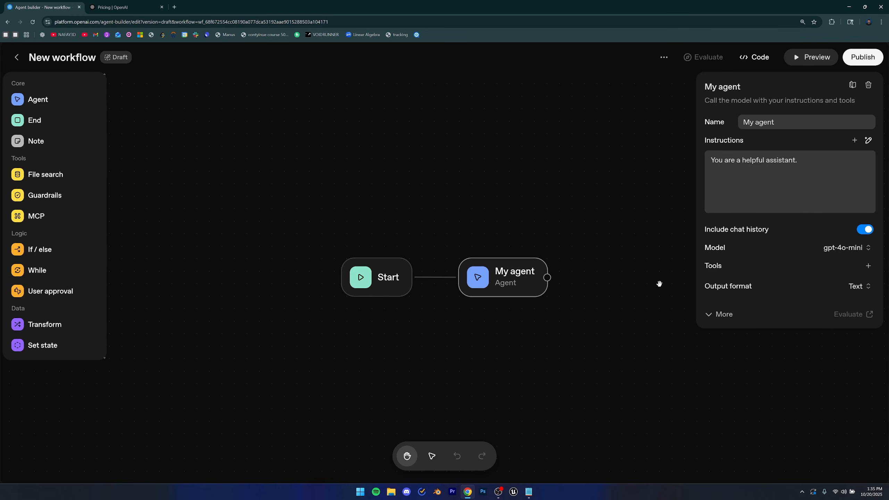
Add the Web Search tool to the agent with its default settings.
left_click(868, 267)
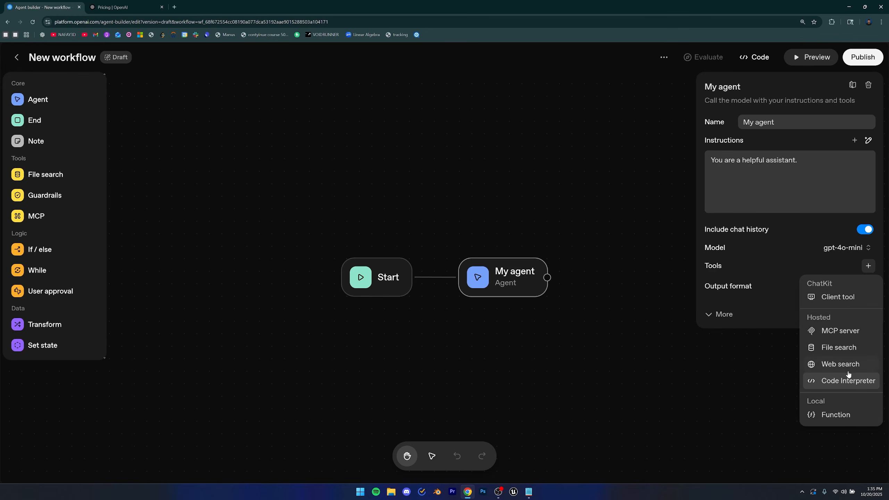
left_click(830, 363)
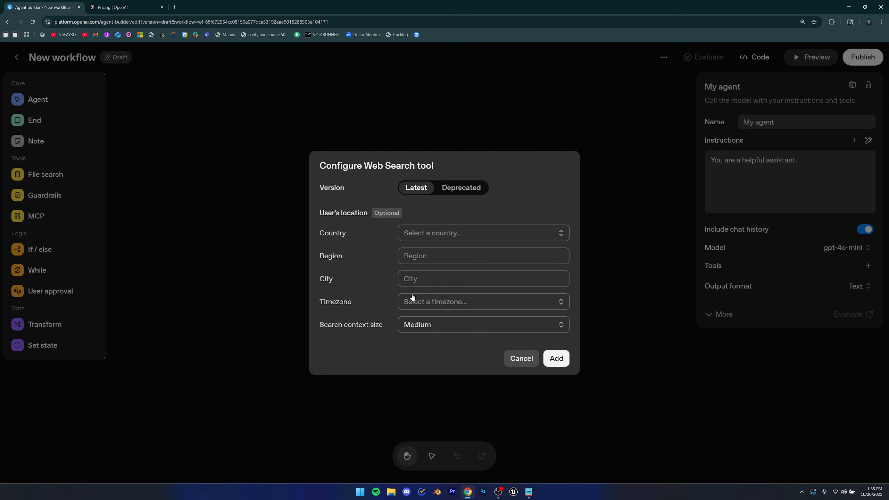
left_click(558, 359)
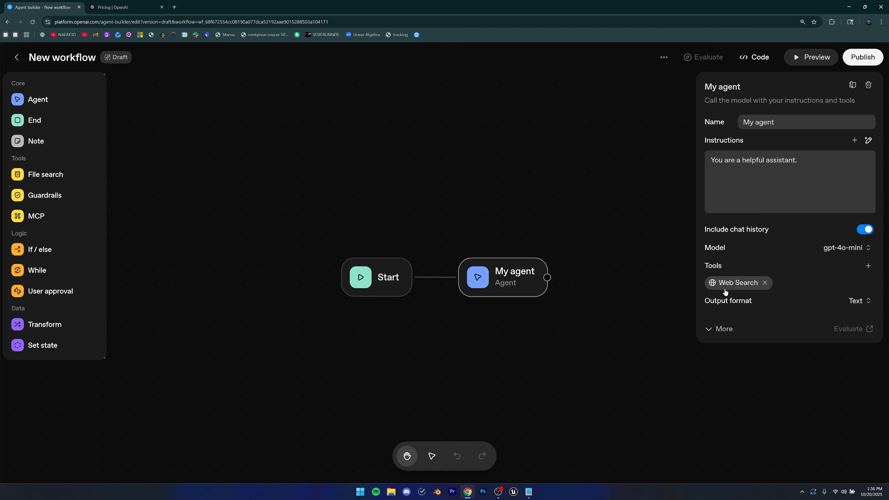
Replace the agent's instructions with "You are a weather agent. Your job is to take the user's query and tell the user the weather at a specific location.".
triple_click(756, 162)
type("You are a weather agent. You r job is to take the user")
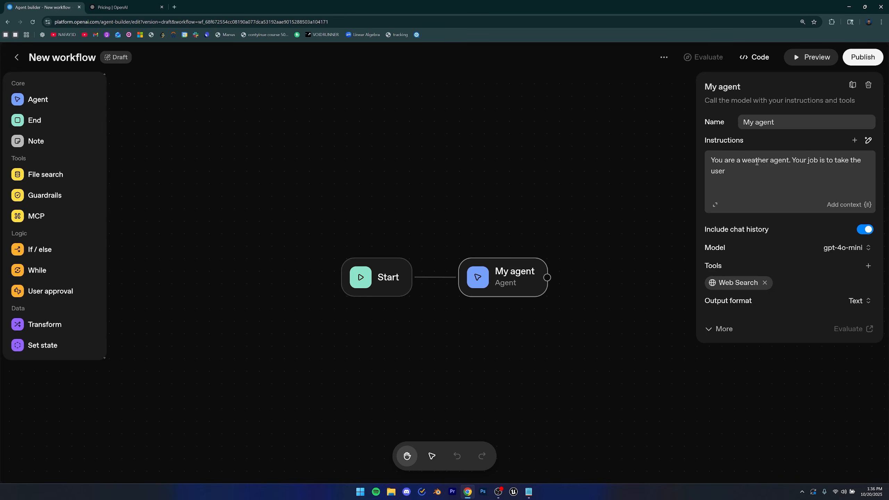
type("'s query and tell the user the weather at a")
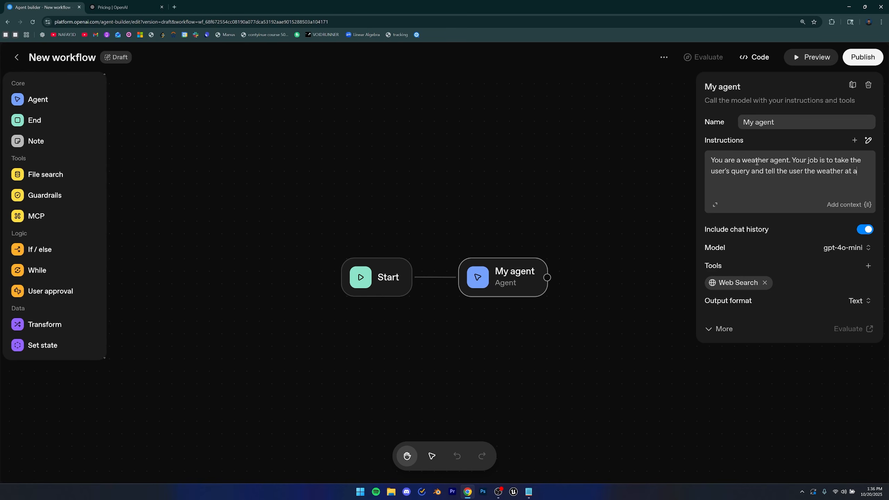
type(" specifci")
key("BackSpace")
key("BackSpace")
type("ic location.")
Rename the agent to Weather Agent.
left_click_drag(782, 122, 714, 115)
type("W")
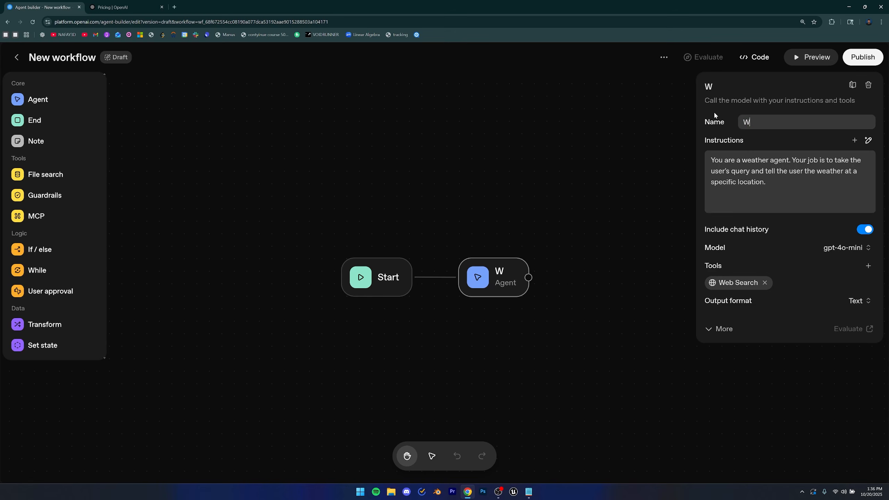
type("earther Agent")
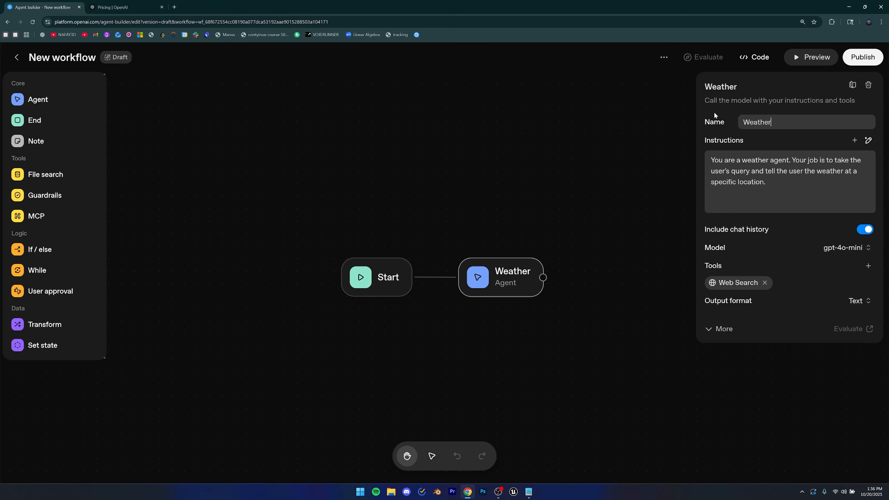
key("Escape")
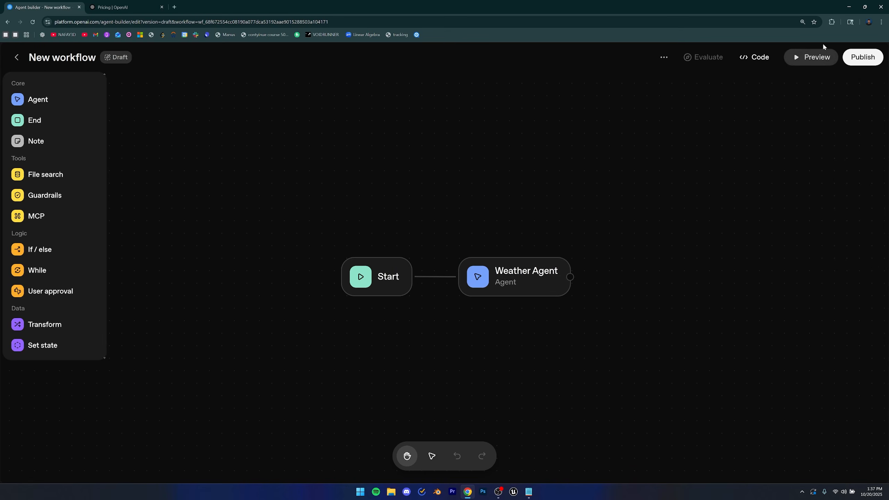
Open the workflow preview and send the message "hows the weather in new york".
left_click(805, 60)
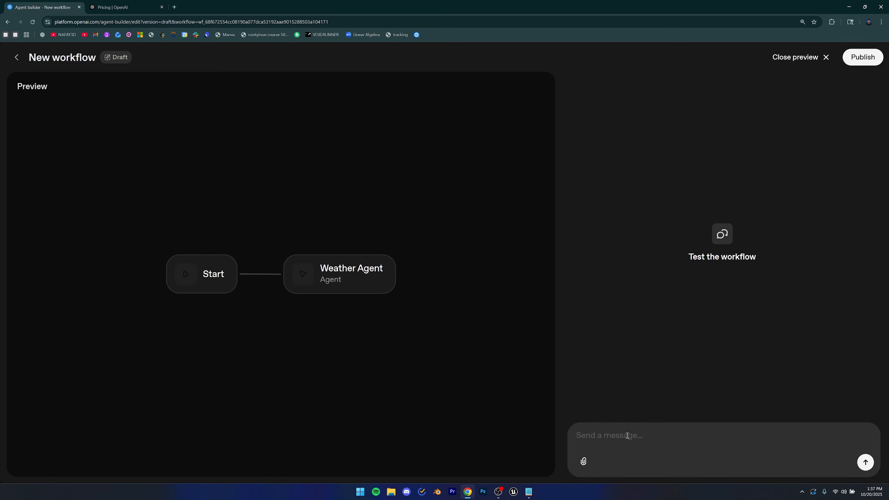
type("hows the wath")
key("BackSpace")
key("BackSpace")
key("BackSpace")
type("ethe")
key("BackSpace")
key("BackSpace")
key("BackSpace")
type("ather in new ")
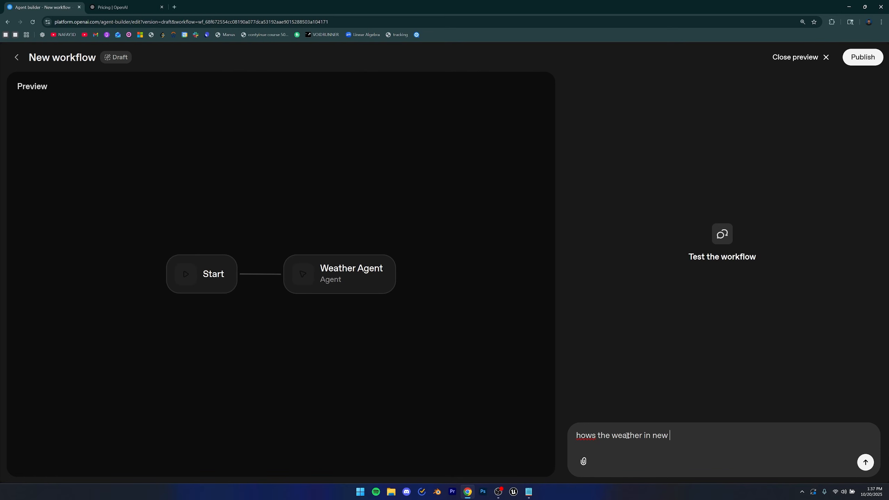
type("york")
key("Return")
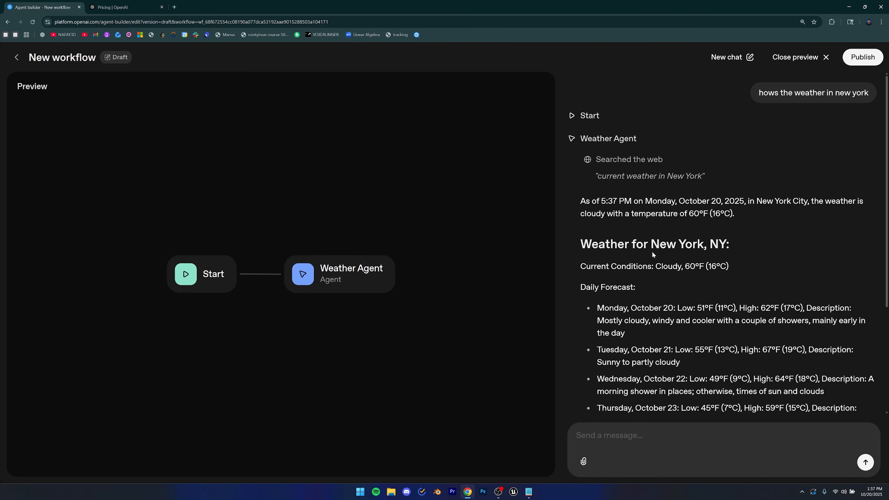
Read through the agent's web search and weather response in the preview.
scroll(652, 254, "down", 3)
scroll(651, 250, "up", 2)
left_click_drag(634, 164, 698, 196)
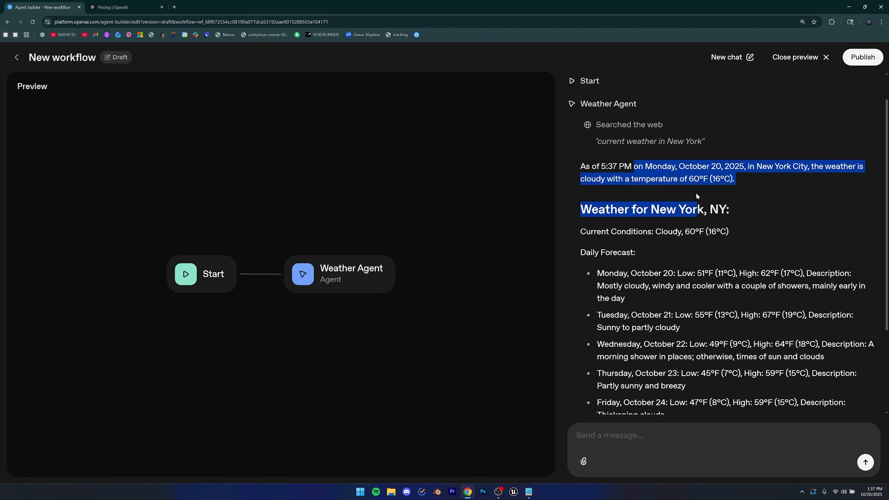
left_click(699, 252)
scroll(699, 261, "down", 3)
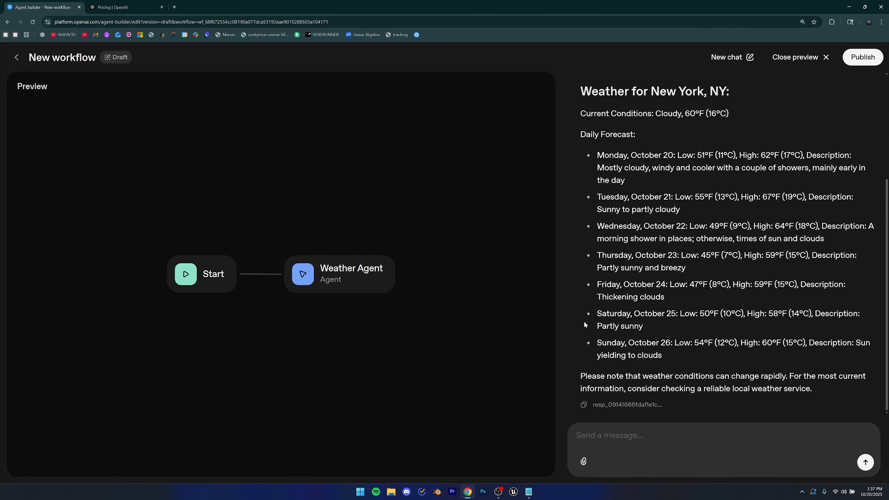
scroll(704, 304, "up", 3)
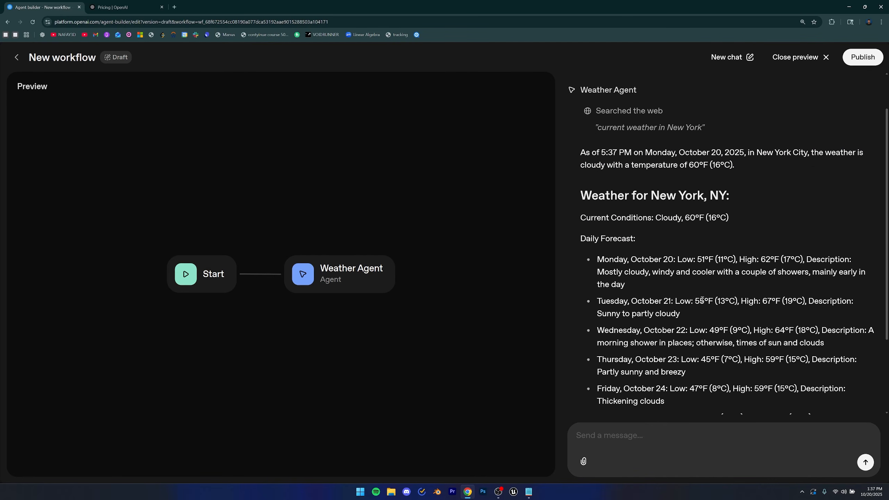
left_click_drag(578, 238, 637, 243)
left_click(686, 257)
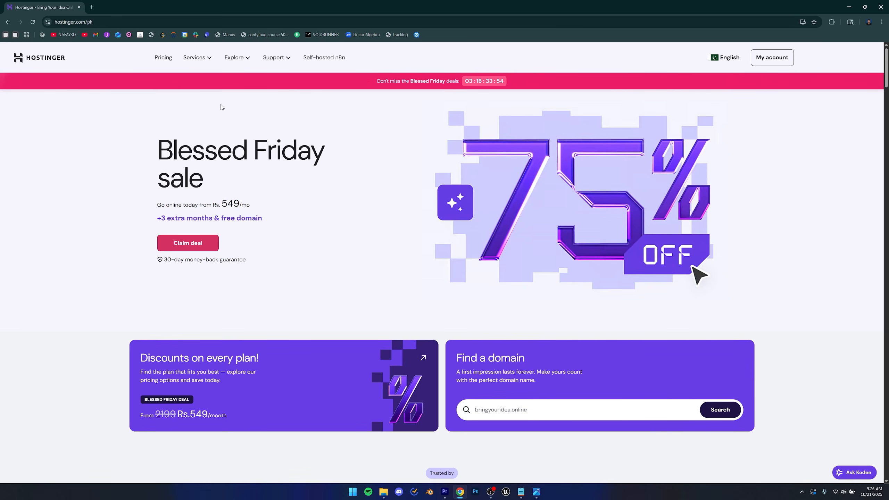
Open the Hostinger services menu and scroll through the homepage.
left_click(195, 57)
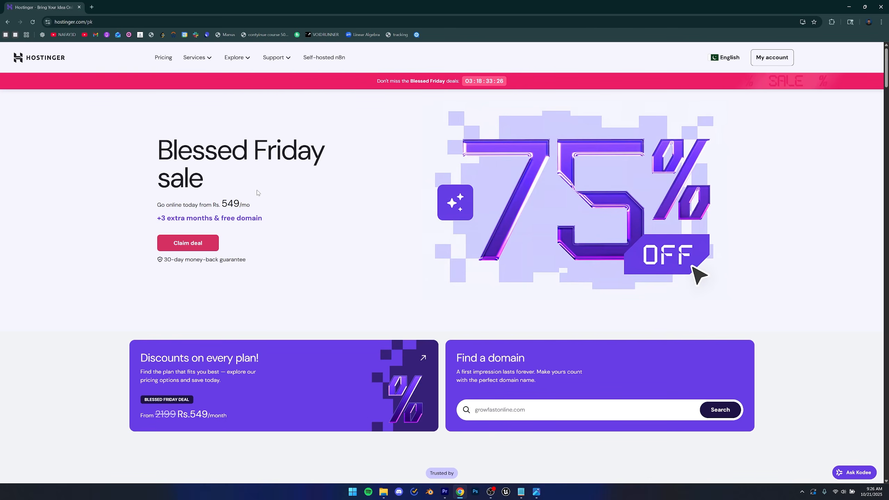
scroll(416, 266, "down", 4)
scroll(417, 266, "down", 2)
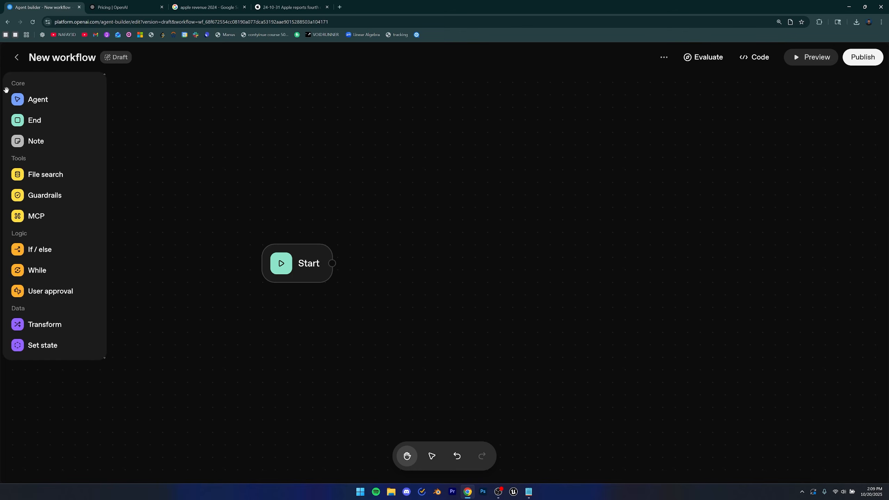
Add a new Agent node to the empty workflow, connected after the Start node.
mouse_move(28, 96)
left_mouse_down()
mouse_move(310, 170)
mouse_move(417, 266)
mouse_move(429, 264)
mouse_move(333, 264)
left_mouse_up()
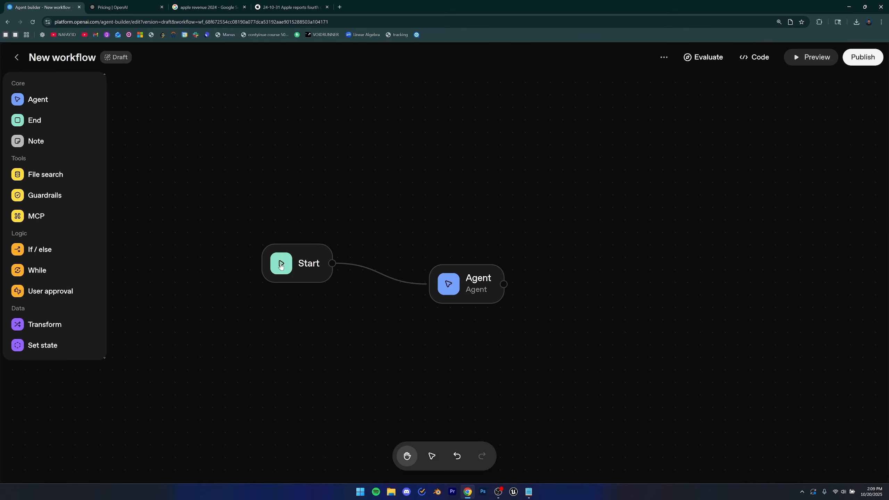
left_click_drag(460, 294, 440, 272)
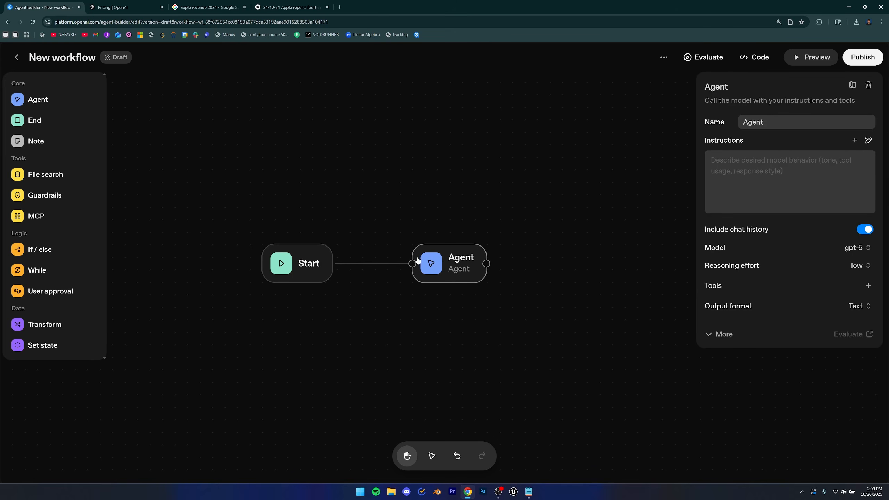
left_click(410, 332)
Look over the apple revenue 2024 search results and Apple's fourth quarter results PDF in the other tabs.
left_click(209, 7)
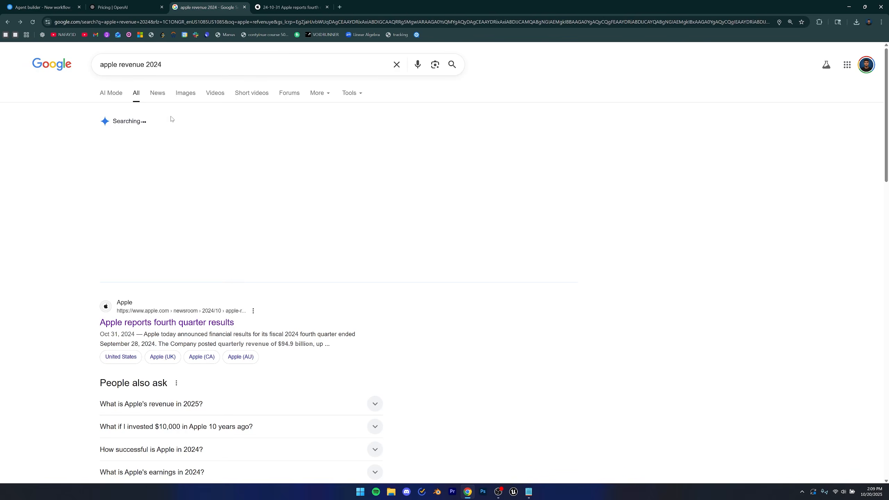
triple_click(106, 68)
left_click(274, 6)
scroll(367, 122, "up", 20)
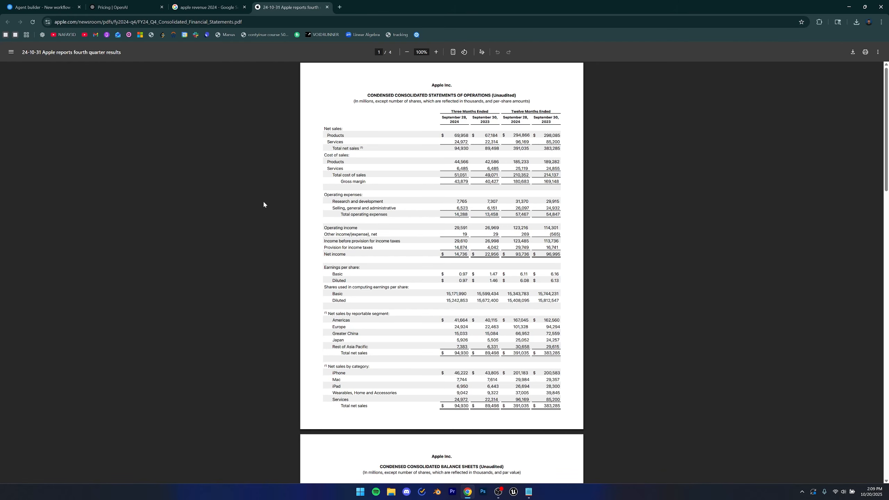
key("ctrl+1")
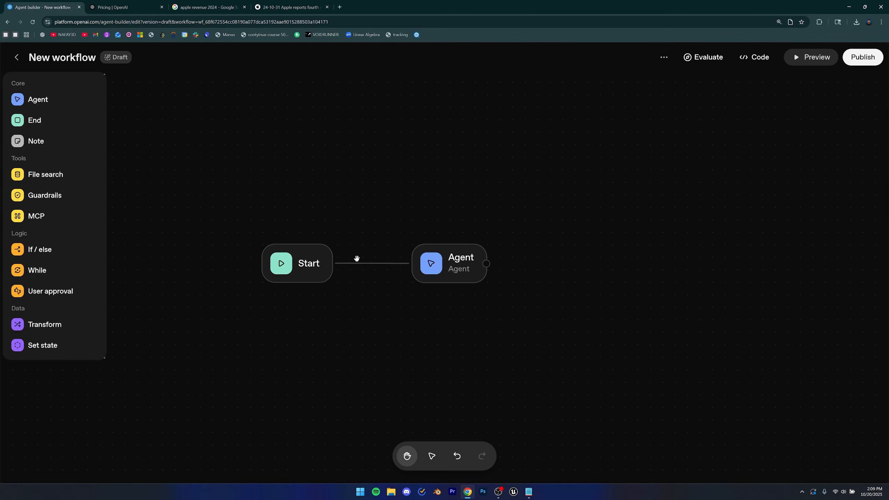
Add a File search tool to the agent and upload the FY24_Q4_Consolidated_Financial_Statements PDF.
left_click(441, 269)
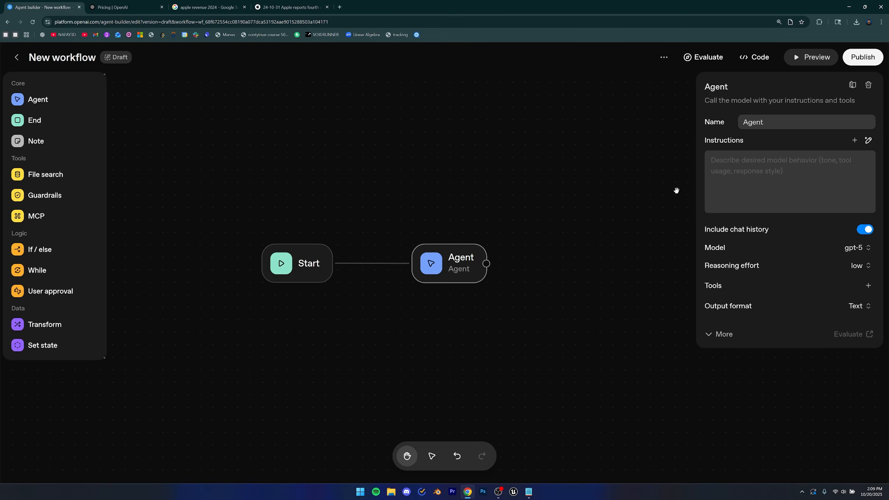
left_click(868, 286)
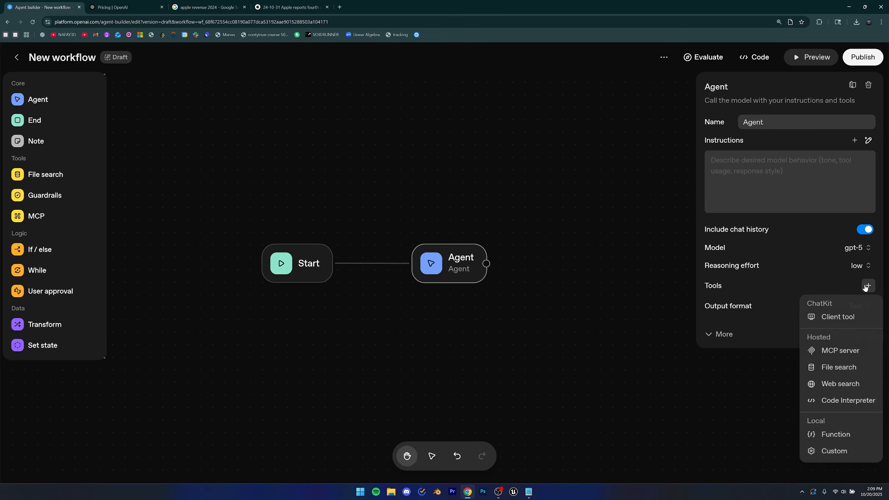
left_click(832, 368)
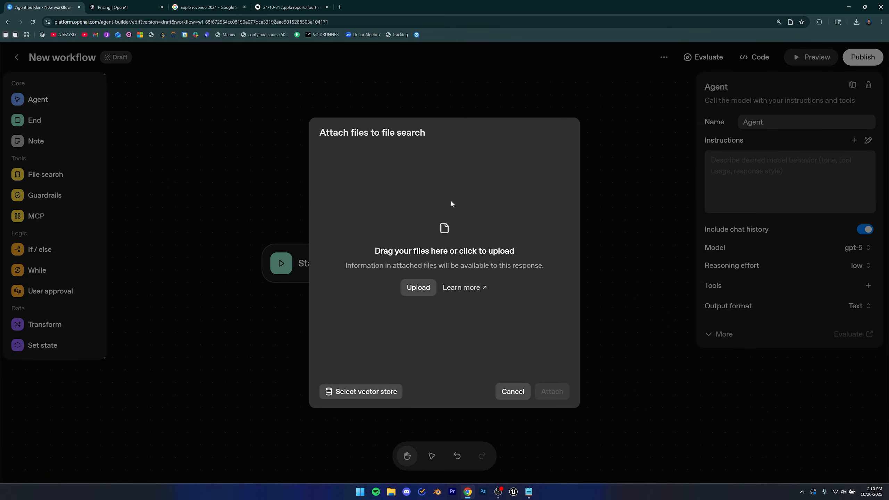
left_click_drag(25, 164, 402, 319)
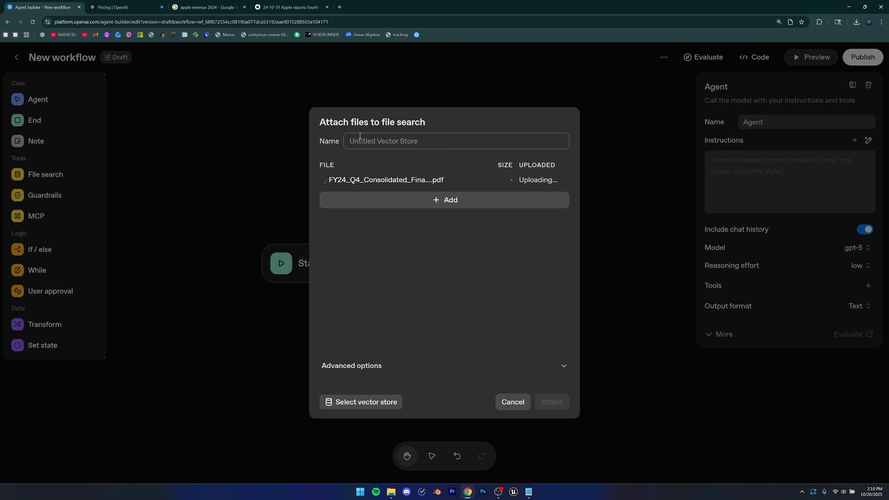
Name the vector store apple revenue 2024 and attach it to the agent.
left_click(370, 142)
type("apple")
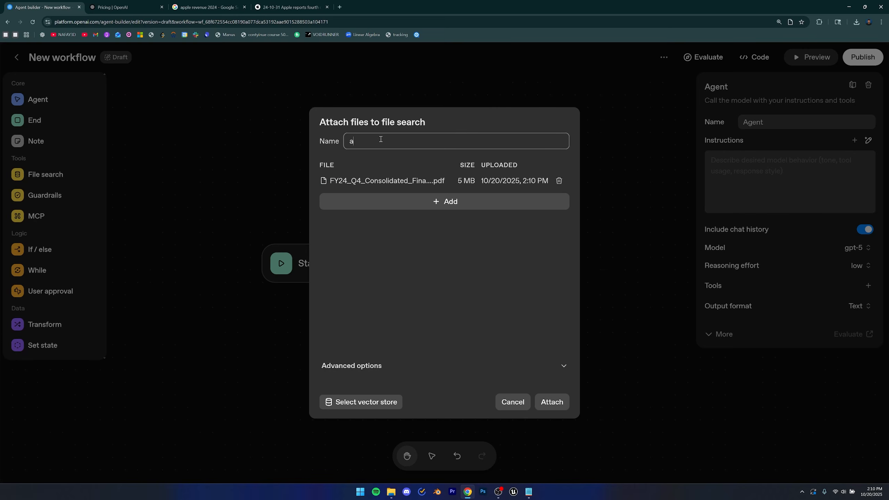
key("BackSpace")
key("BackSpace")
key("BackSpace")
key("BackSpace")
type("pple")
key("BackSpace")
key("BackSpace")
key("BackSpace")
key("BackSpace")
type("pple revenue 2024")
left_click(550, 405)
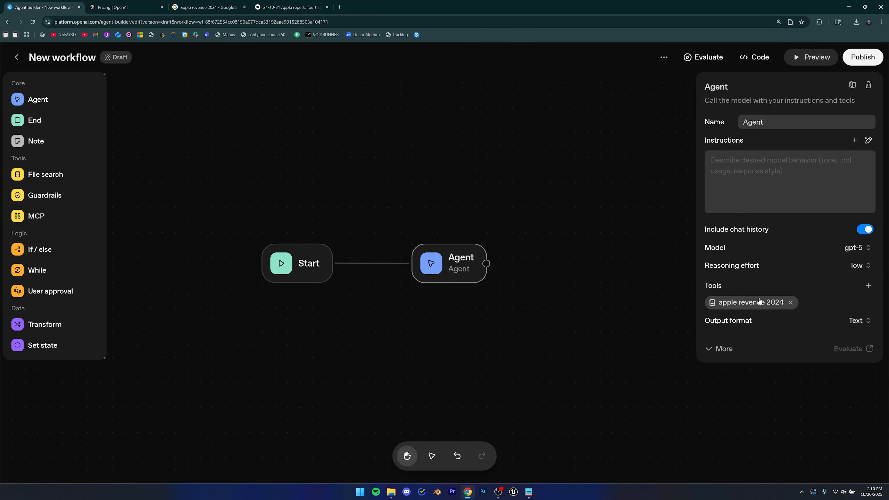
Write the agent's instructions: "your job is to answer questions that user may have by searching the apple revenue 2024 pdf".
left_click(777, 182)
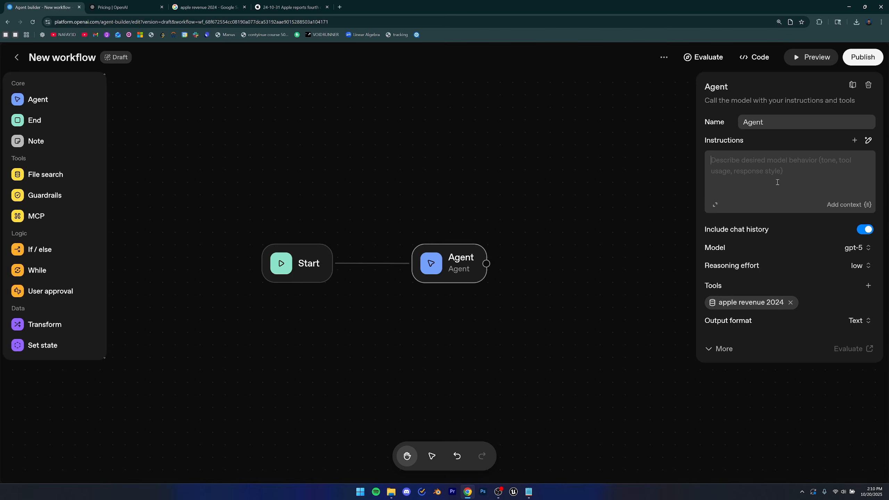
type("your j")
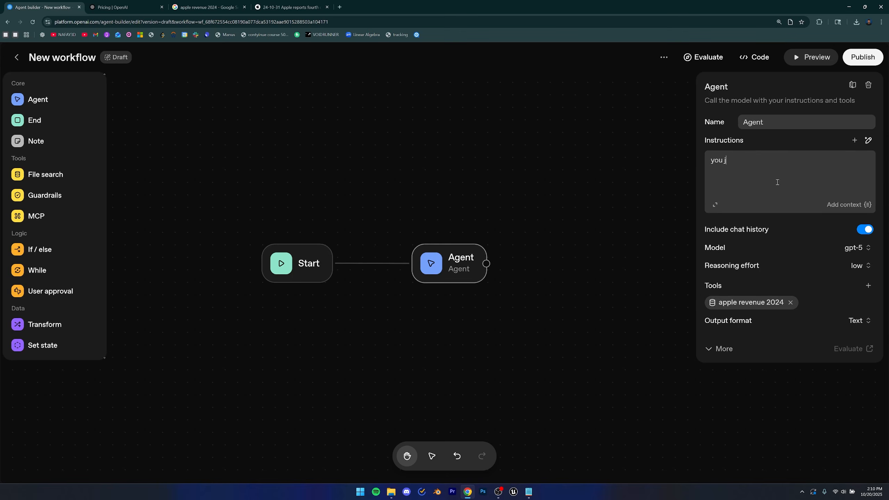
key("BackSpace")
key("BackSpace")
type("r job is to ")
type("find th")
key("BackSpace")
key("BackSpace")
key("BackSpace")
key("BackSpace")
key("BackSpace")
key("BackSpace")
key("BackSpace")
type("answer question")
key("BackSpace")
type("s that use")
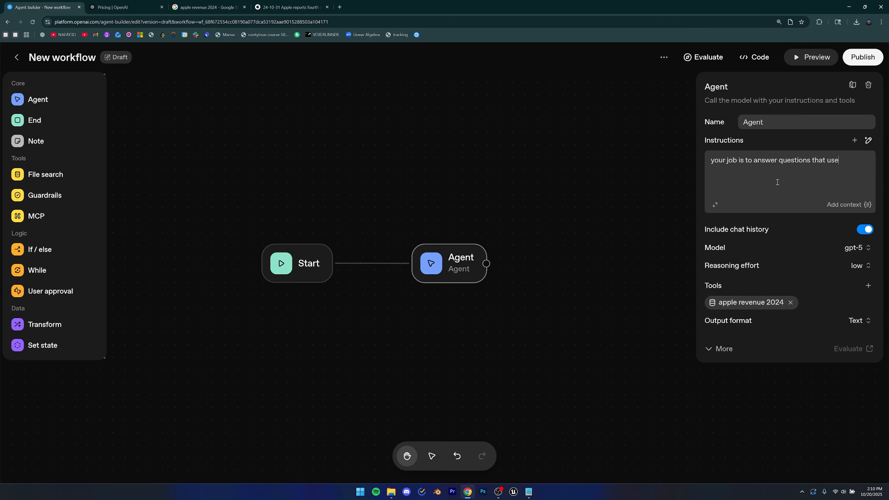
type("r may have from")
key("BackSpace")
type("by searching the apple revenue ")
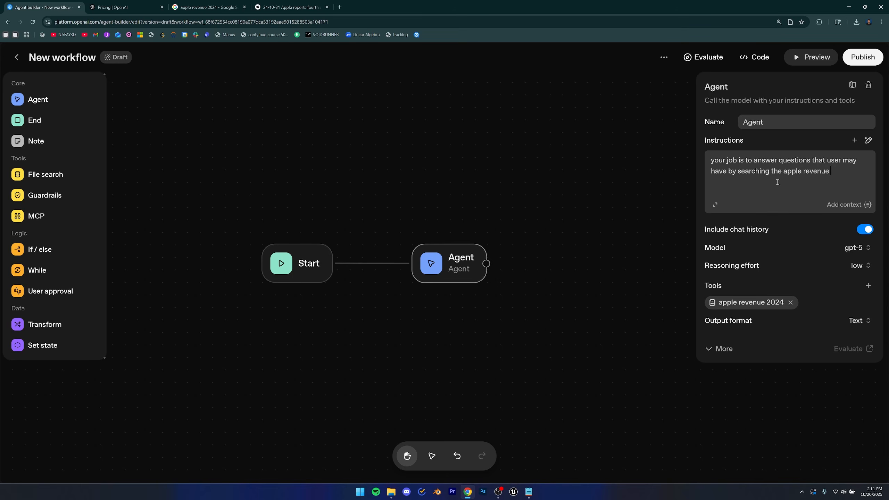
type("2024 pdf")
left_click_drag(726, 160, 861, 171)
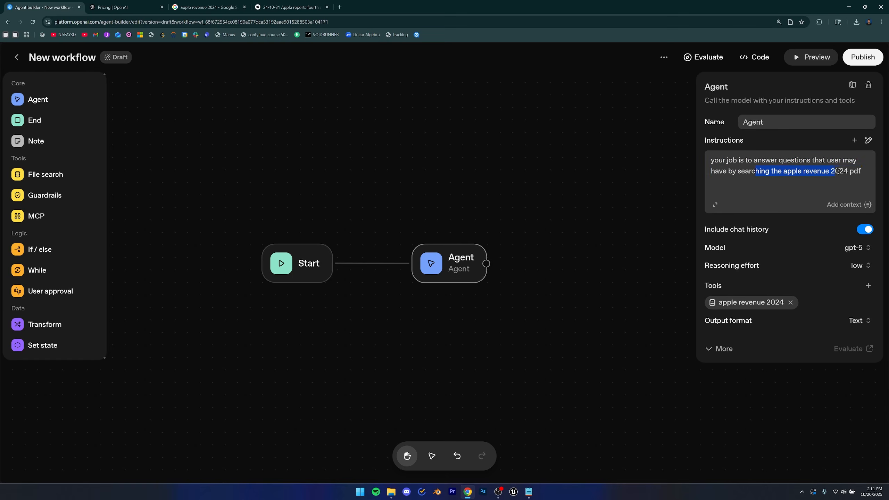
left_click(854, 172)
Open the workflow preview and ask the agent "what were the basic earnings per share".
left_click(794, 54)
left_click(635, 424)
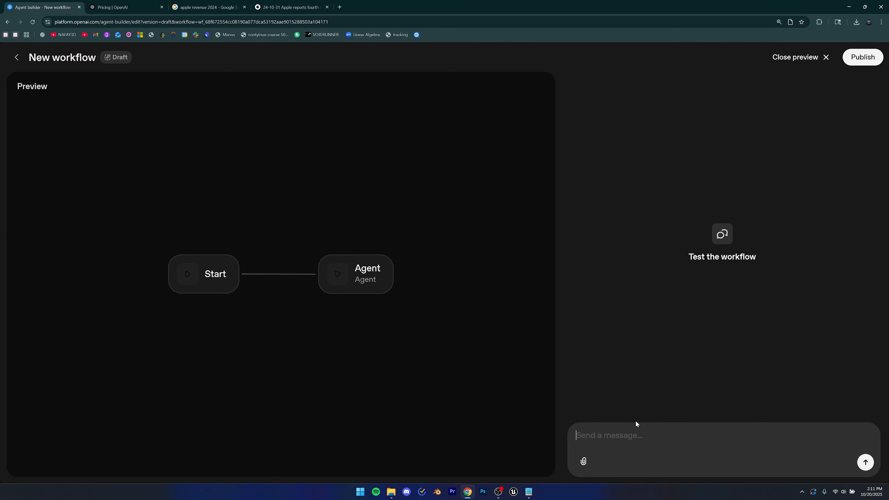
left_click(290, 7)
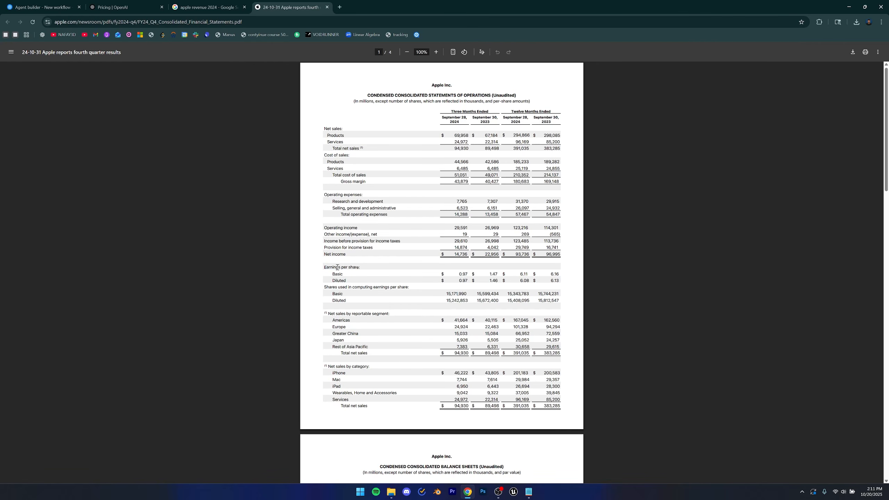
key("ctrl+1")
type("whe")
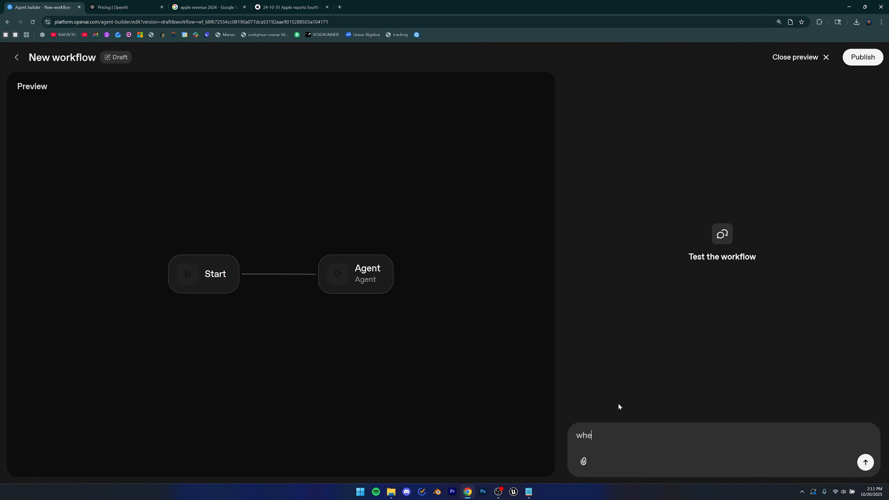
type("re")
key("BackSpace")
key("BackSpace")
key("BackSpace")
type("at were the basic earnings")
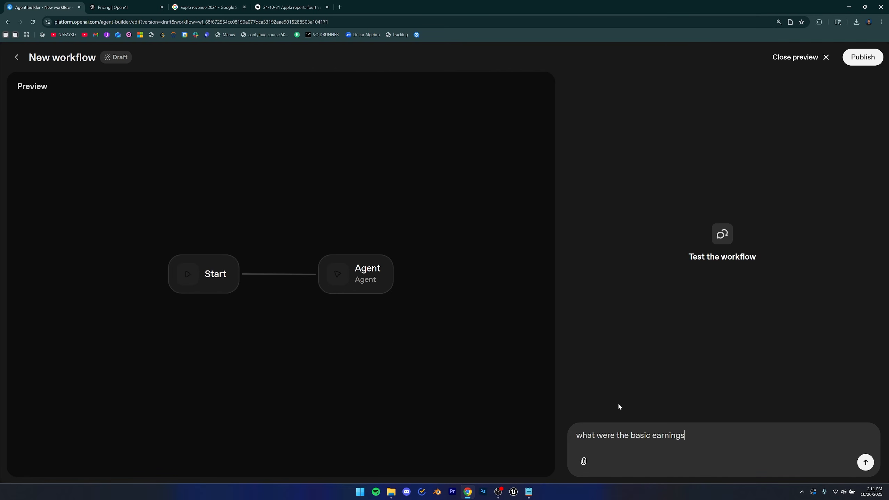
type(" per share")
Compare the Basic earnings per share row of the PDF statement with the agent's answer and searched queries.
key("ctrl+4")
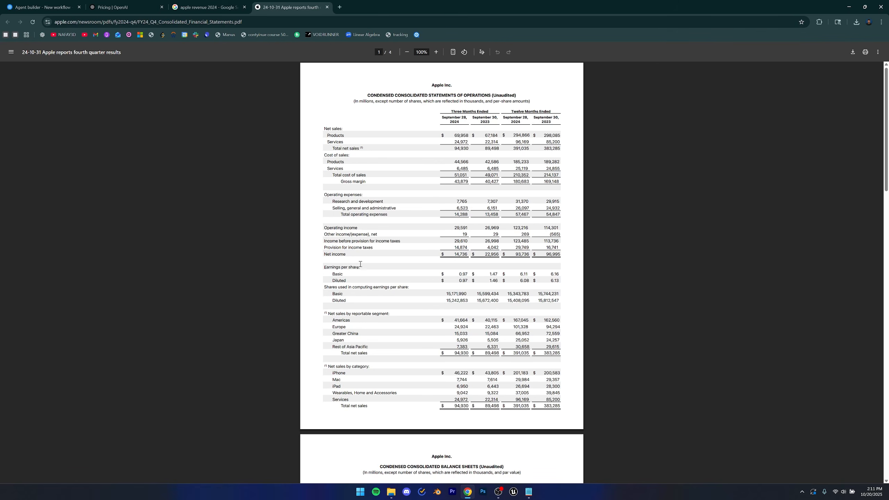
left_click_drag(456, 117, 560, 122)
left_click(448, 281)
left_click(42, 7)
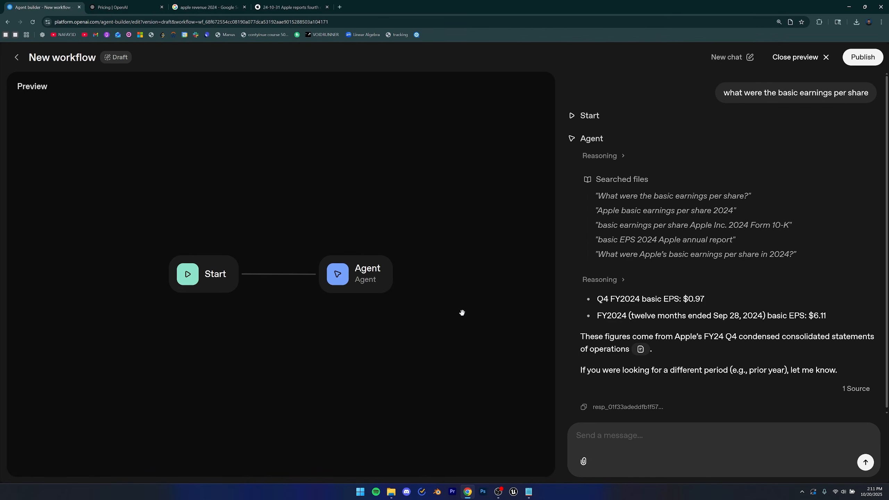
scroll(680, 256, "down", 1)
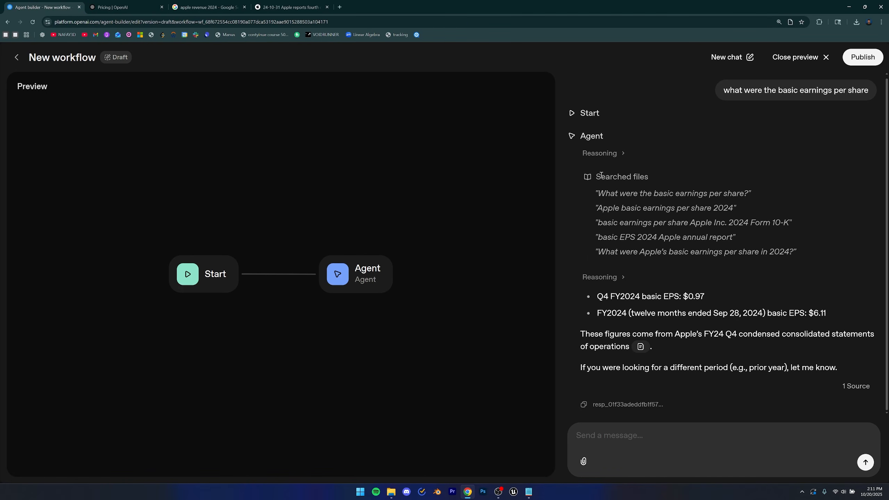
left_click_drag(569, 189, 705, 234)
left_click(658, 256)
left_click_drag(682, 297, 712, 297)
left_click_drag(808, 313, 832, 315)
left_click(833, 316)
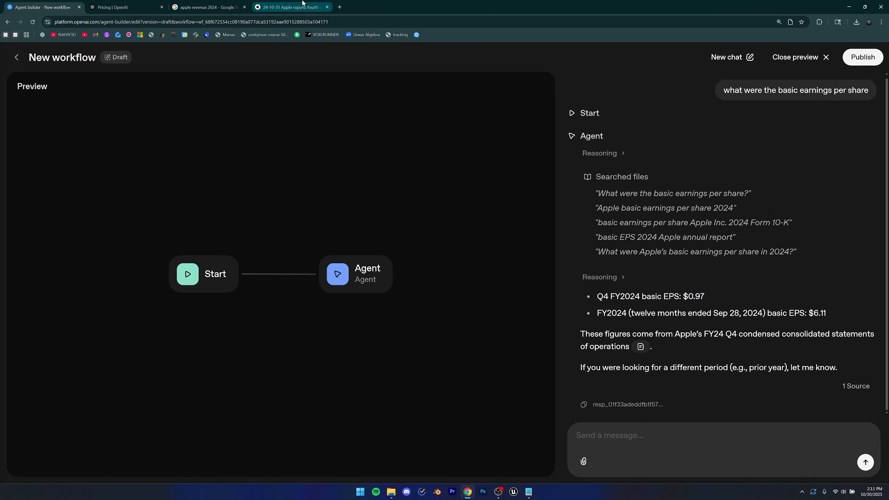
Check the Basic earnings per share values for three and twelve months in the PDF statement.
left_click(291, 7)
left_click_drag(458, 273, 472, 276)
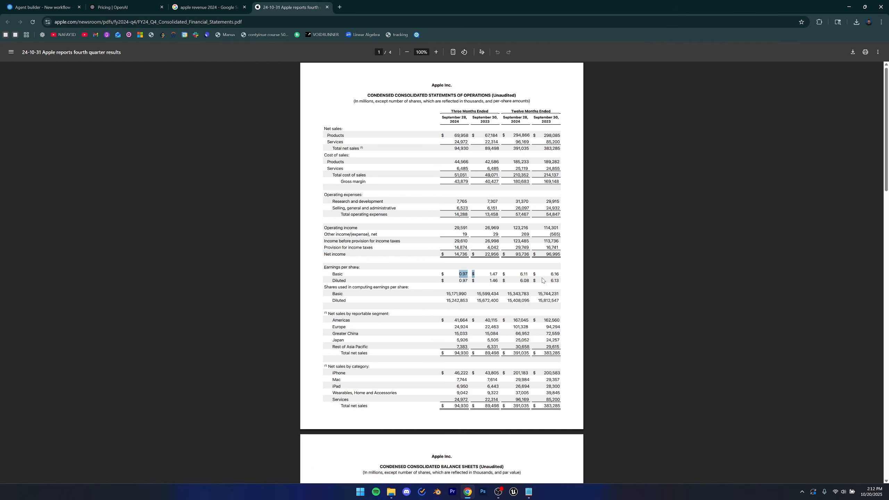
key("ctrl+Tab")
key("ctrl+shift+Tab")
left_click_drag(530, 274, 524, 275)
left_click(523, 275)
left_click_drag(462, 272, 475, 274)
left_click_drag(454, 111, 551, 112)
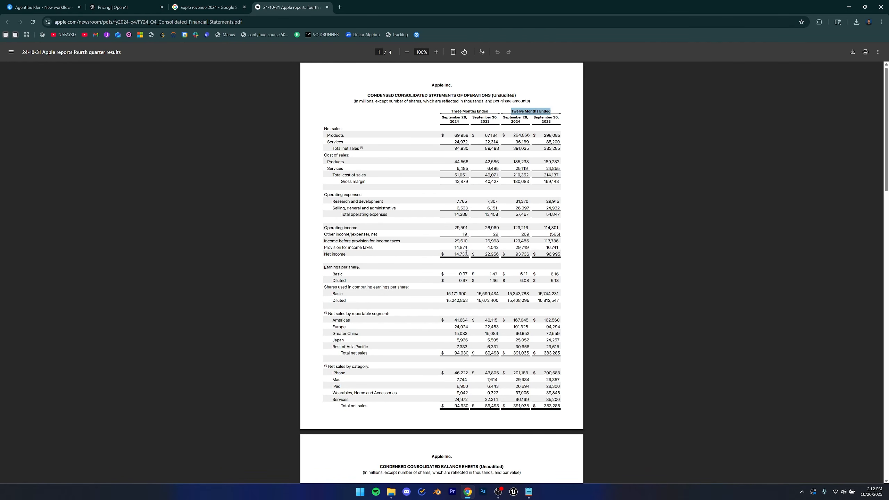
left_click(452, 276)
key("ctrl+Tab")
Close the preview and add an If / else node below the Start and Agent nodes.
left_click(805, 58)
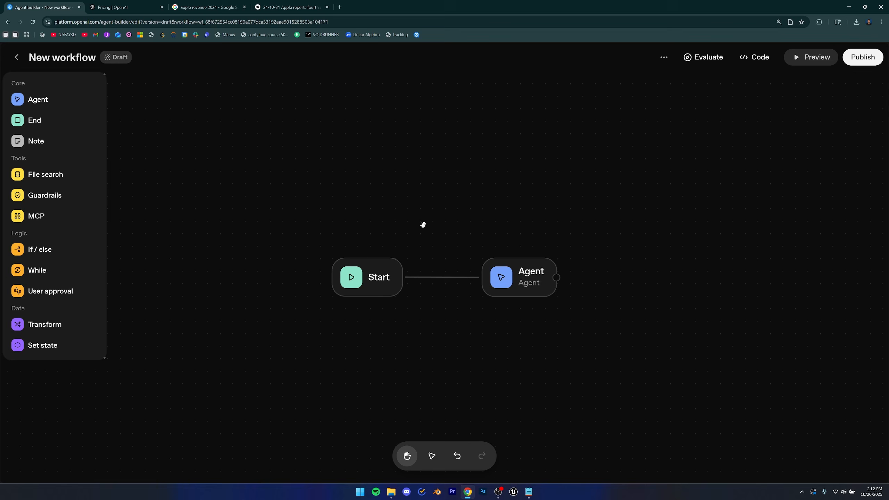
left_click_drag(437, 230, 433, 223)
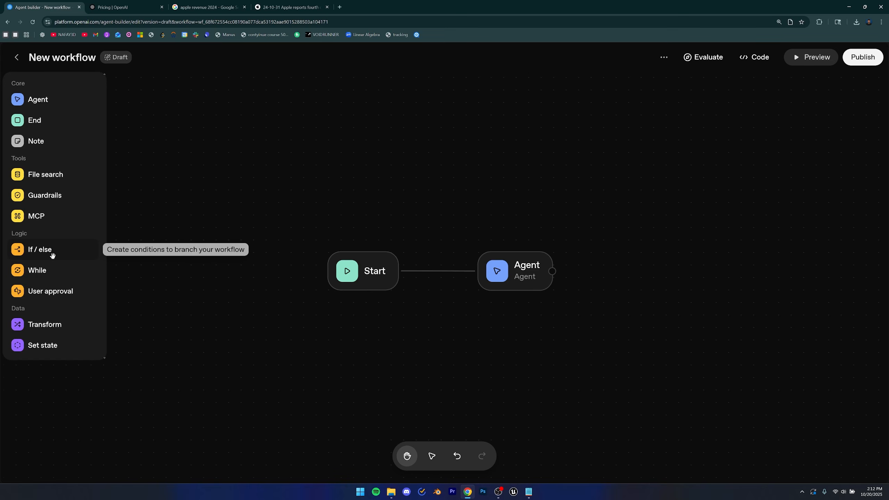
left_click_drag(52, 252, 421, 349)
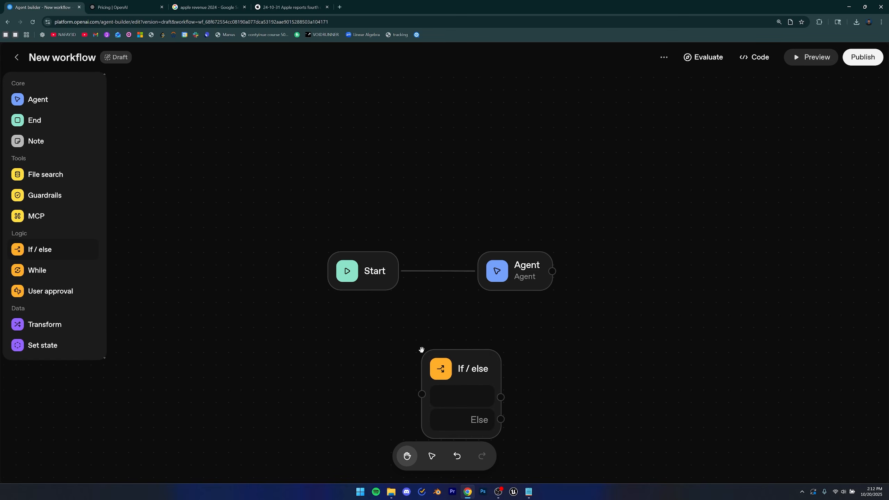
scroll(438, 316, "down", 3)
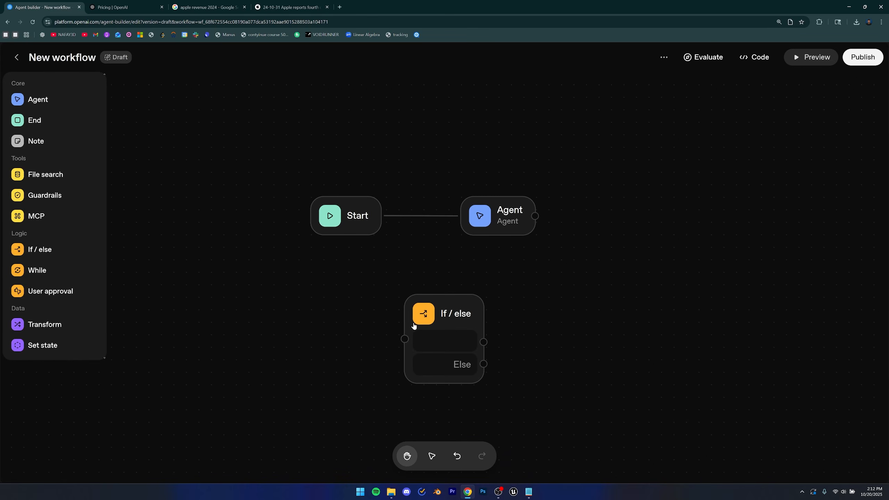
Create placeholder new nodes linked to the If / else node's input and both of its branches.
left_click_drag(405, 339, 352, 325)
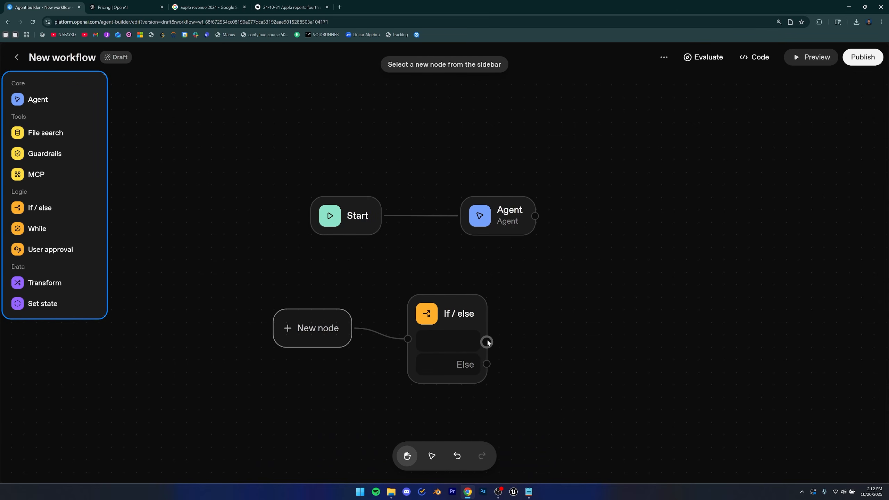
left_click_drag(487, 341, 553, 279)
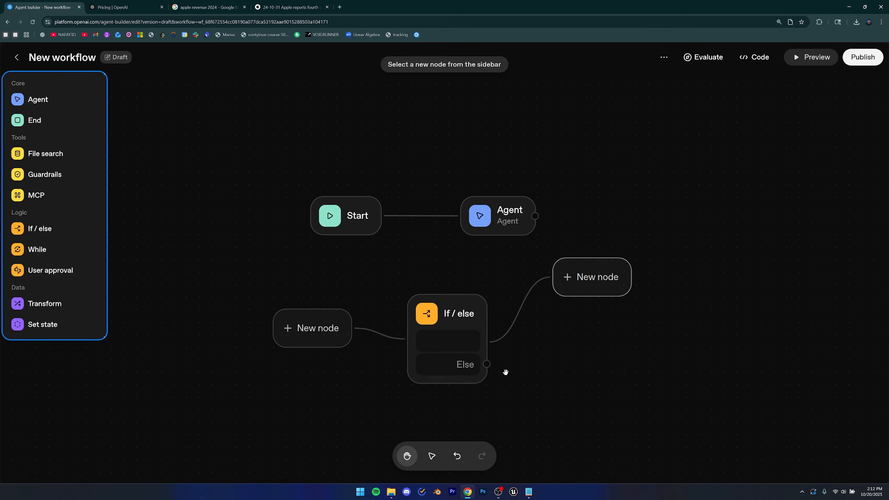
left_click_drag(483, 362, 602, 402)
left_click(461, 317)
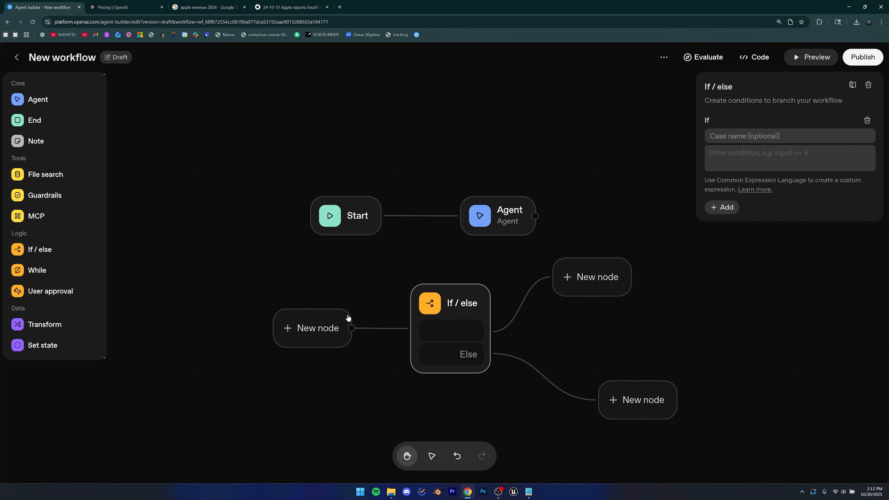
Add a User approval node and a Guardrails node to the canvas.
left_click_drag(32, 294, 204, 294)
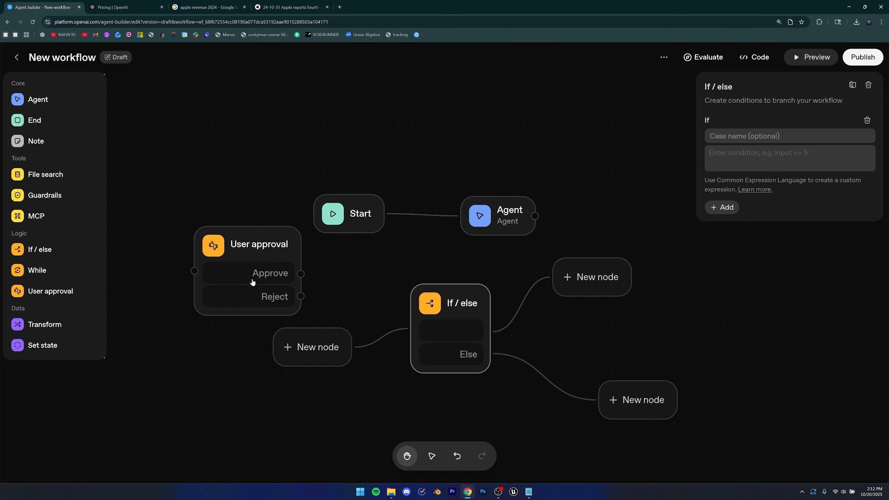
left_click(247, 247)
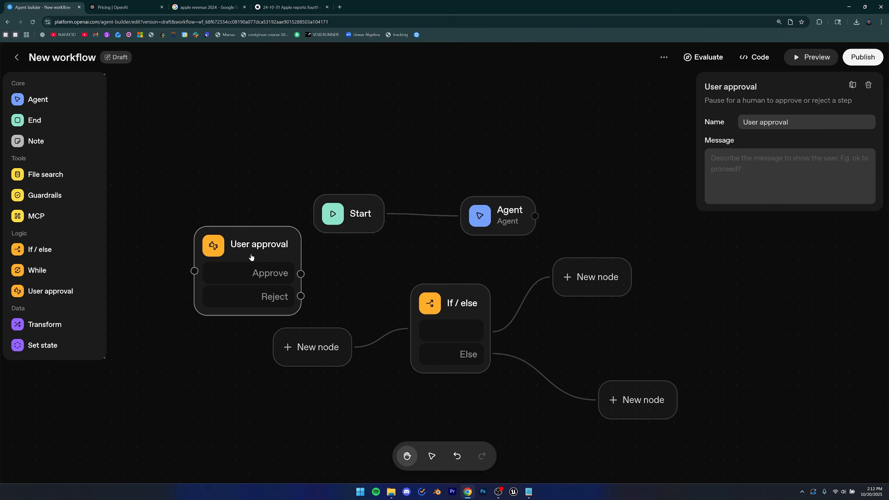
left_click(208, 191)
left_click_drag(208, 191, 270, 204)
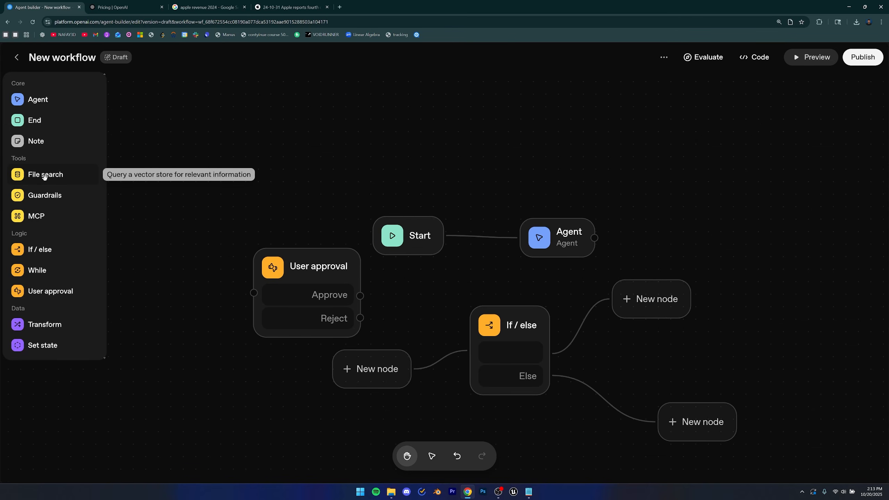
left_click_drag(44, 195, 321, 185)
left_click(338, 184)
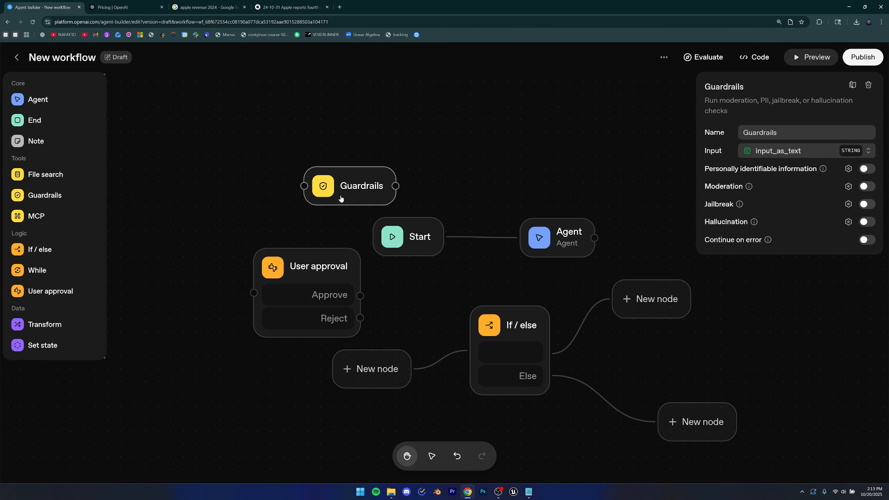
Try enabling the Guardrails node's Hallucination check, cancelling its configuration dialog.
left_click_drag(704, 222, 747, 223)
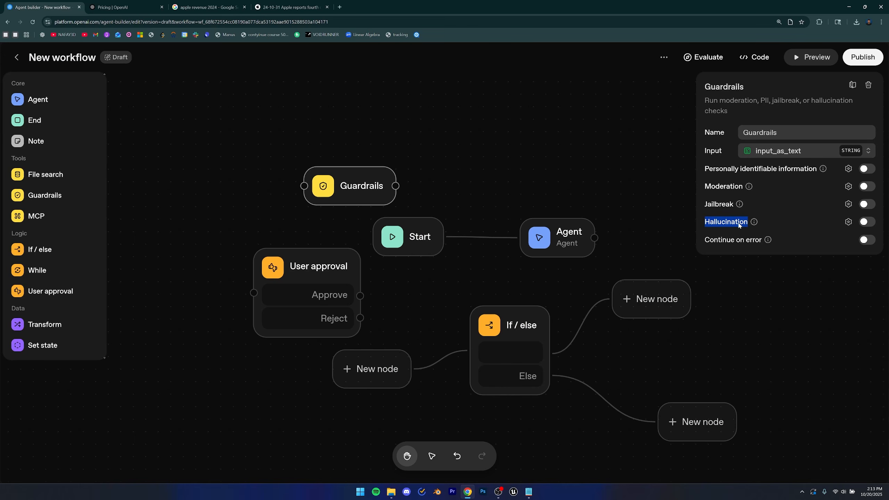
left_click(735, 226)
left_click(868, 222)
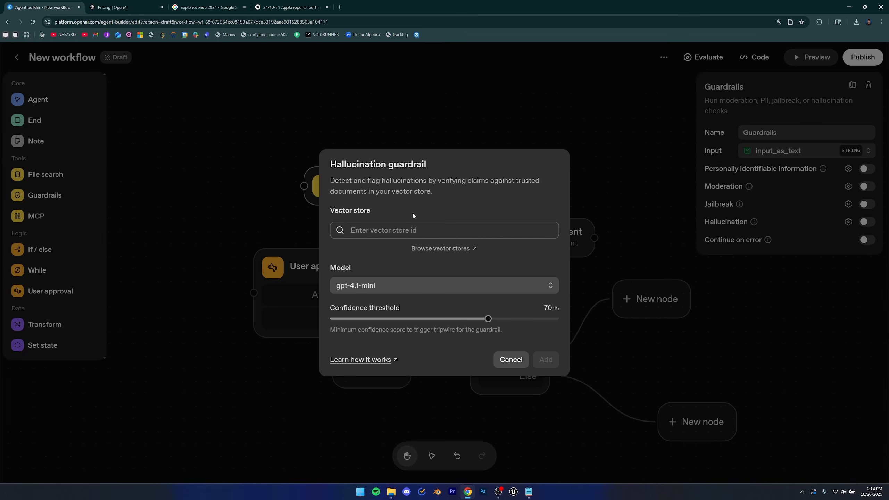
left_click(510, 360)
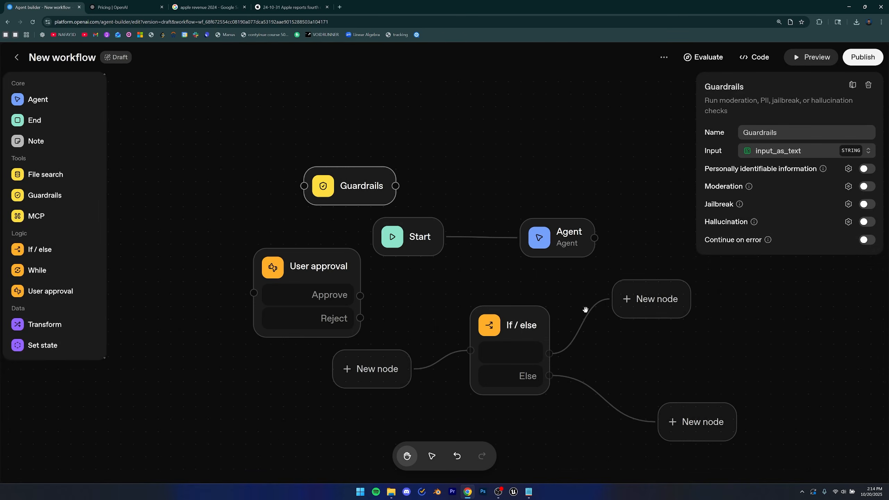
Review the Guardrails node's Personally identifiable information, Moderation and Jailbreak options.
left_click(623, 254)
left_click(349, 203)
left_click_drag(704, 169, 763, 171)
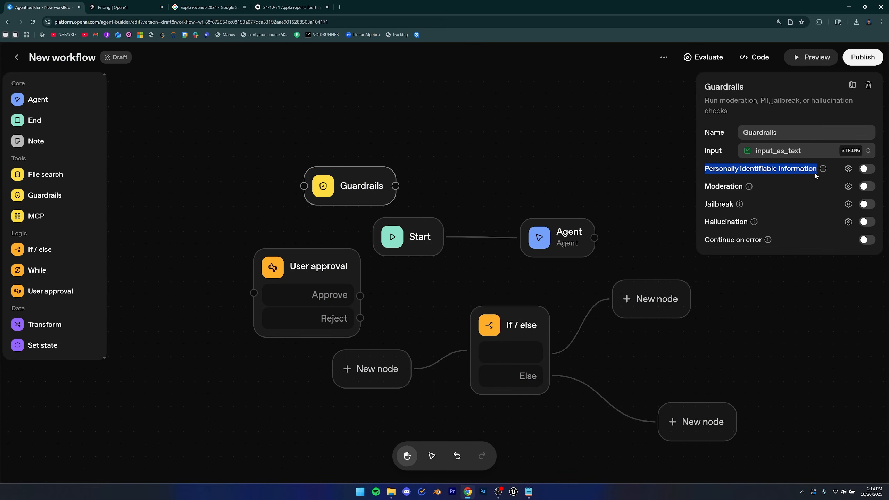
left_click_drag(705, 169, 801, 172)
left_click(770, 173)
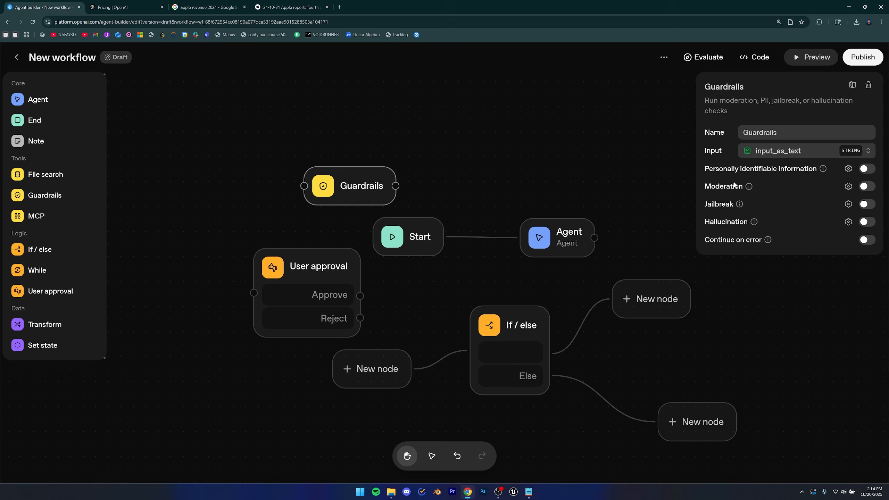
left_click_drag(705, 204, 729, 207)
left_click(690, 187)
left_click(513, 162)
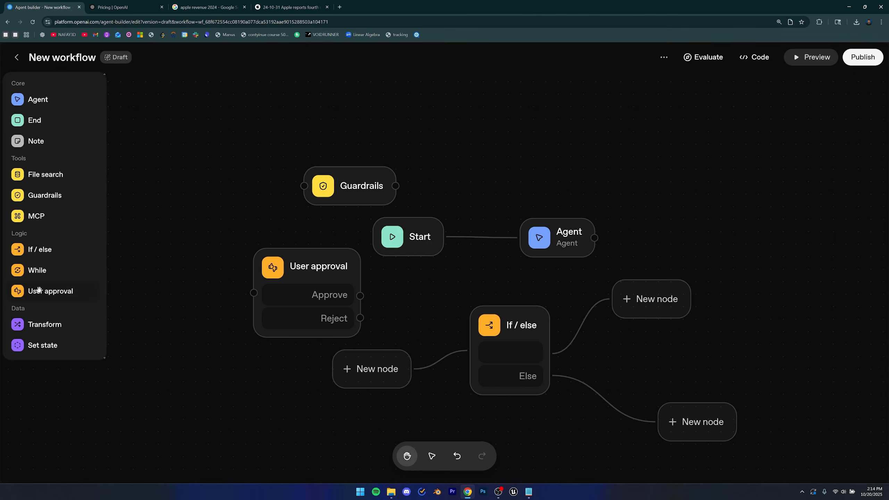
Add a While loop node to the canvas below the User approval node.
left_click_drag(34, 270, 41, 266)
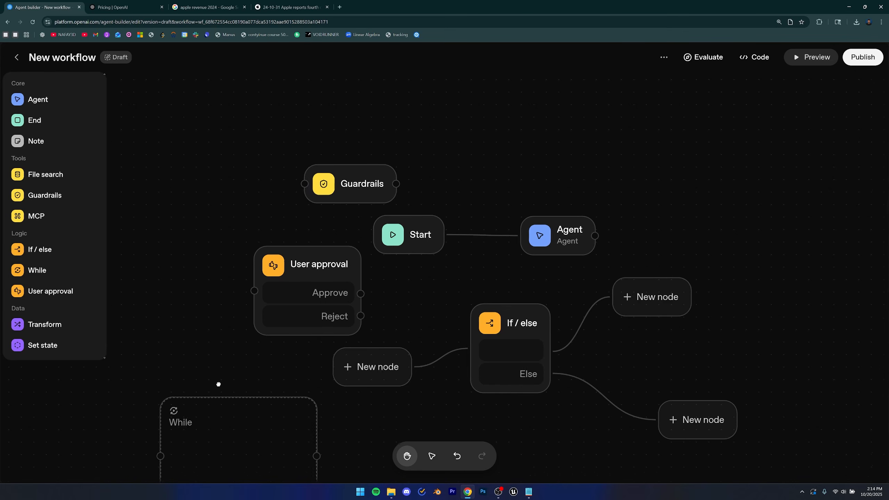
left_click_drag(218, 383, 310, 248)
left_click(310, 307)
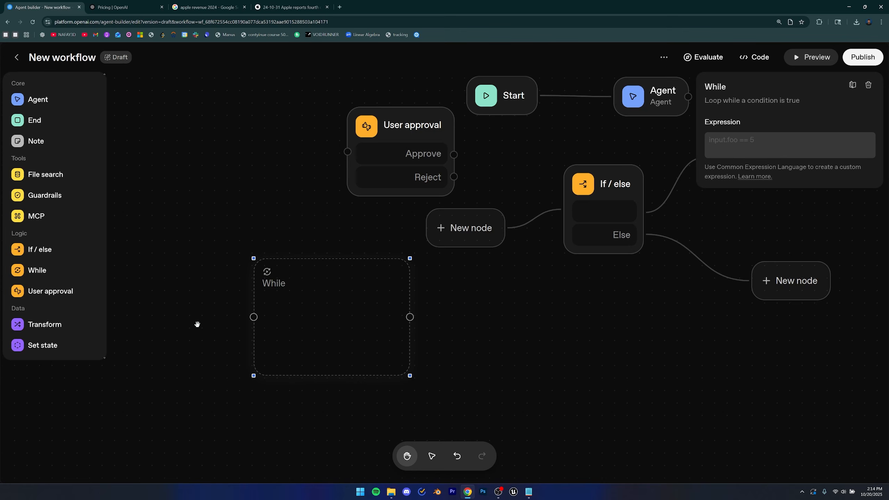
Add a Transform node and a Set state node below the While node.
left_click(168, 320)
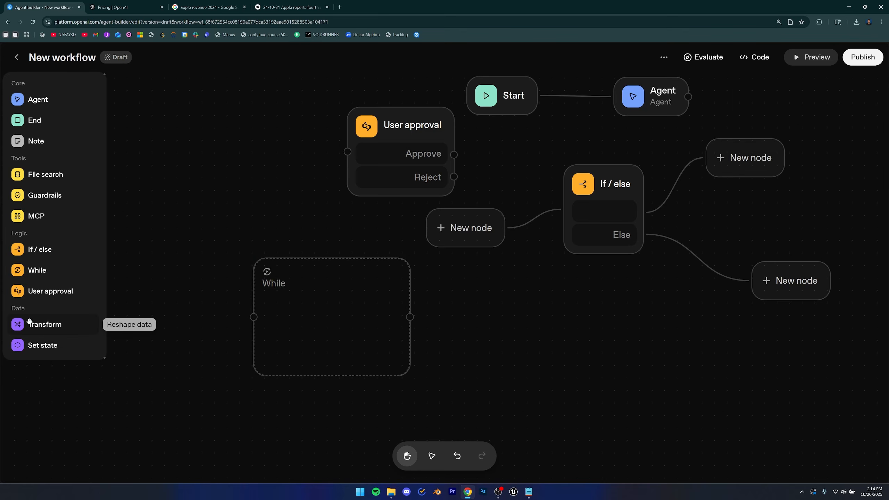
left_click_drag(30, 321, 181, 390)
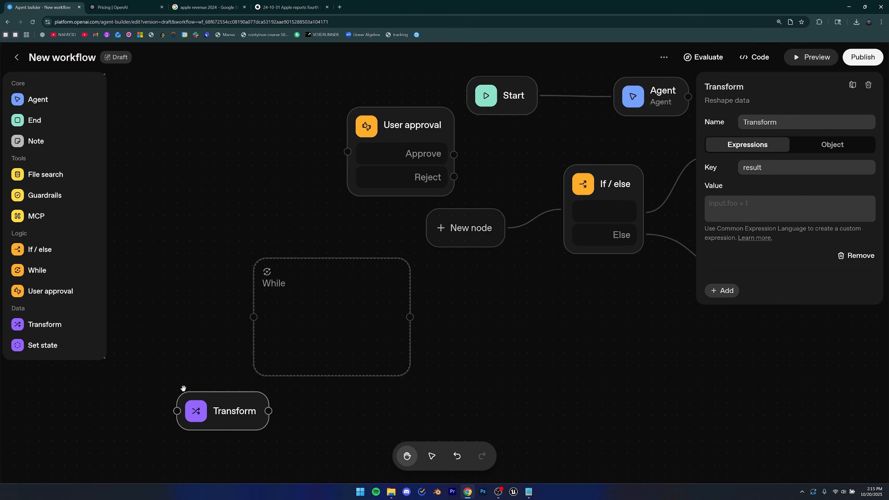
left_click_drag(36, 345, 350, 442)
left_click(330, 366)
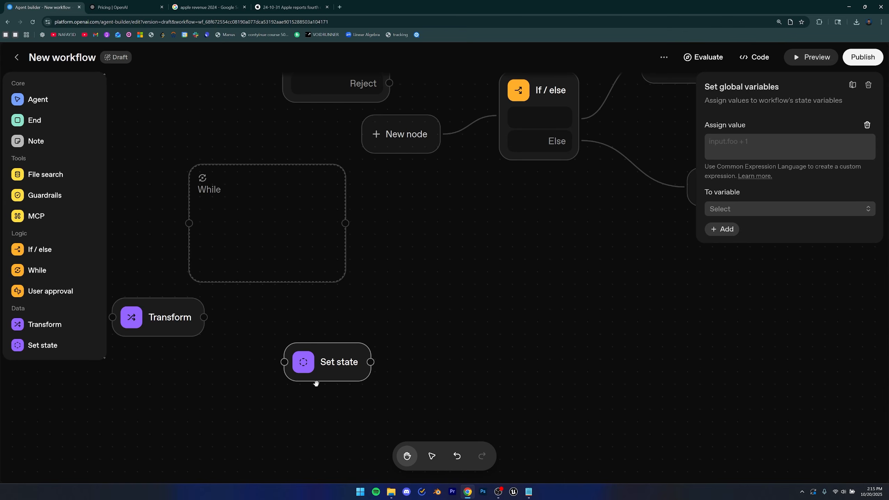
Add an End node to the canvas beside the Set state node.
left_click_drag(319, 306, 302, 295)
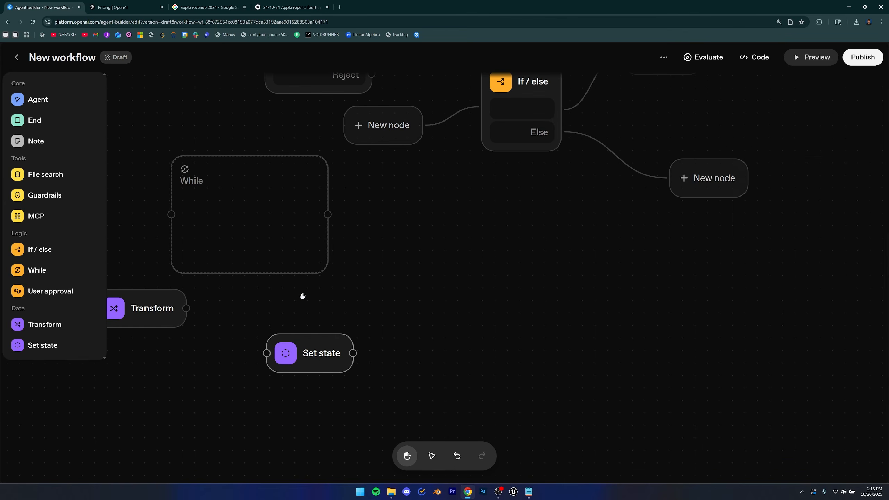
left_click_drag(37, 120, 469, 282)
left_click(505, 268)
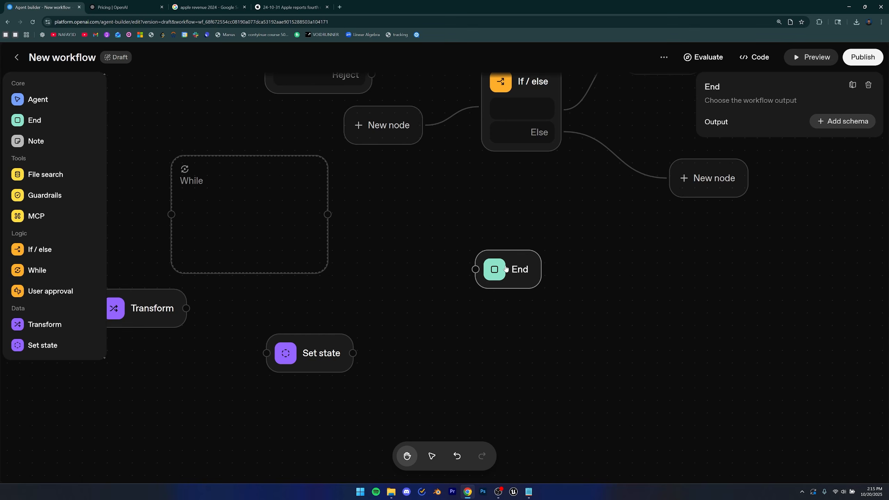
Add a Note to the canvas as a sticky note above the End node, widen it and select its text.
left_click(398, 303)
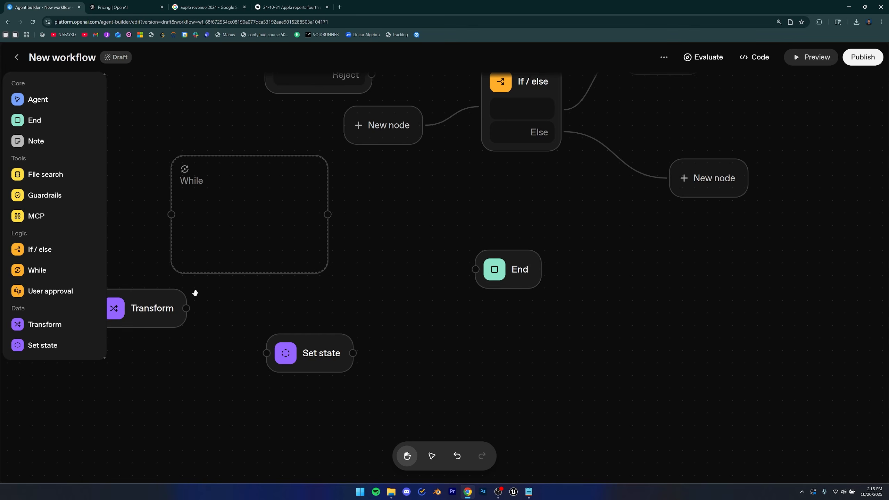
left_click_drag(32, 141, 372, 193)
left_click(408, 205)
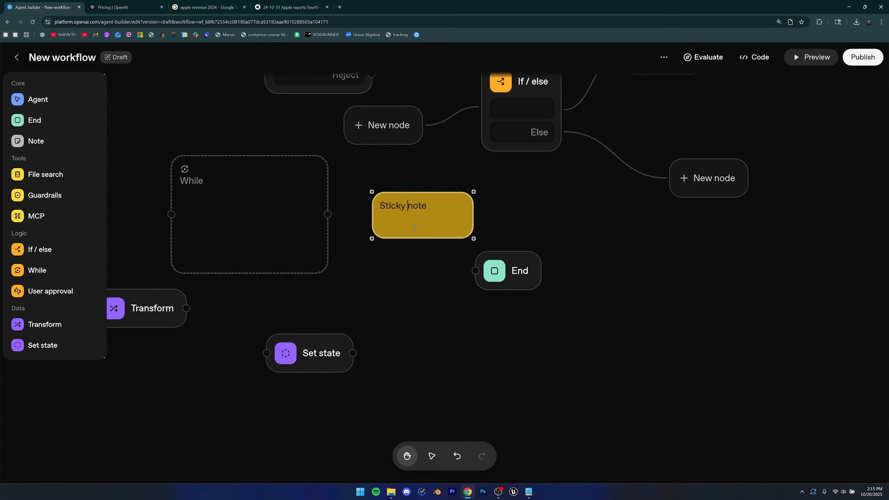
left_click_drag(474, 239, 493, 238)
left_click_drag(436, 209, 374, 210)
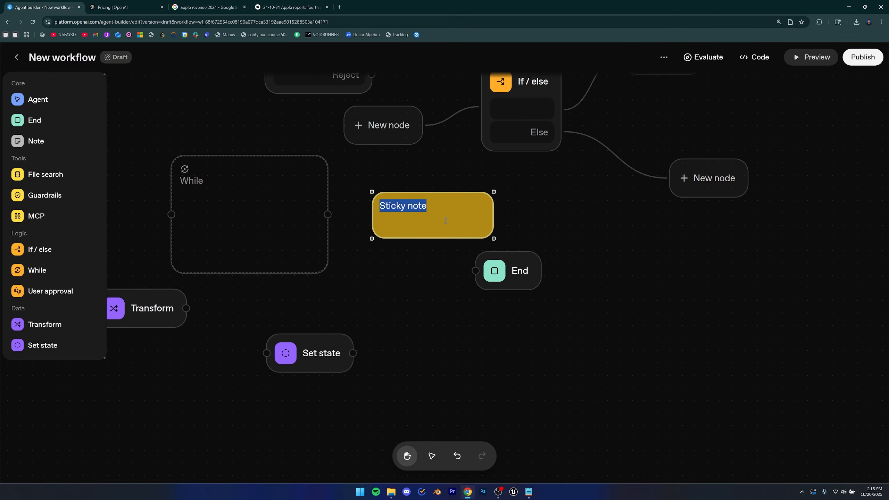
Try to publish the workflow, then dismiss the workflow issues warning.
left_click_drag(421, 254, 449, 342)
scroll(423, 292, "down", 3)
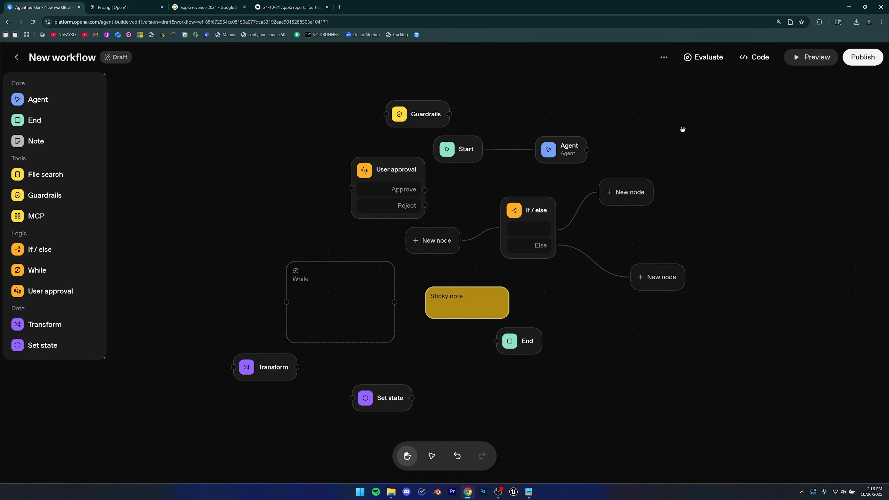
left_click(491, 290)
left_click(602, 320)
left_click(854, 60)
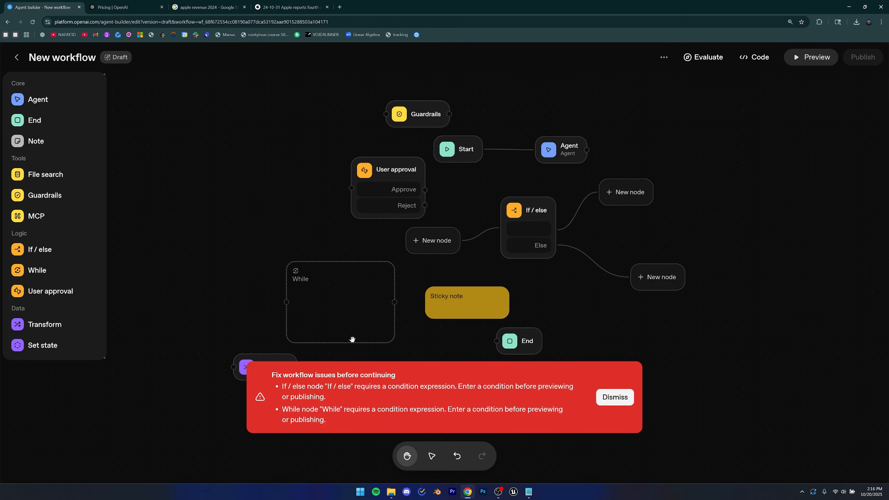
left_click(615, 398)
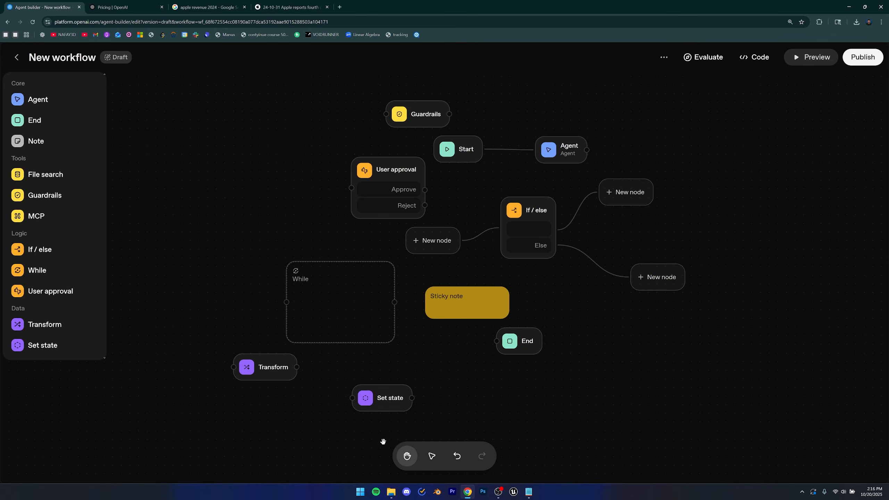
mouse_move(469, 355)
left_mouse_down()
mouse_move(433, 375)
mouse_move(435, 351)
mouse_move(468, 349)
left_mouse_up()
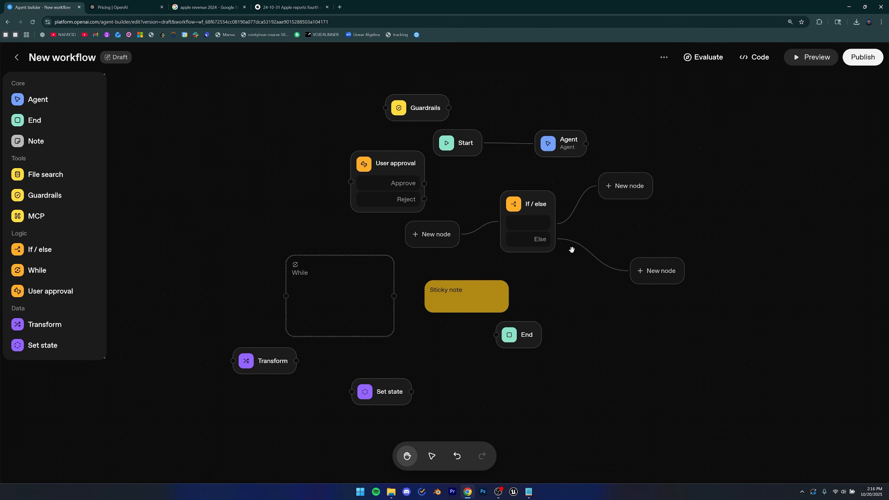